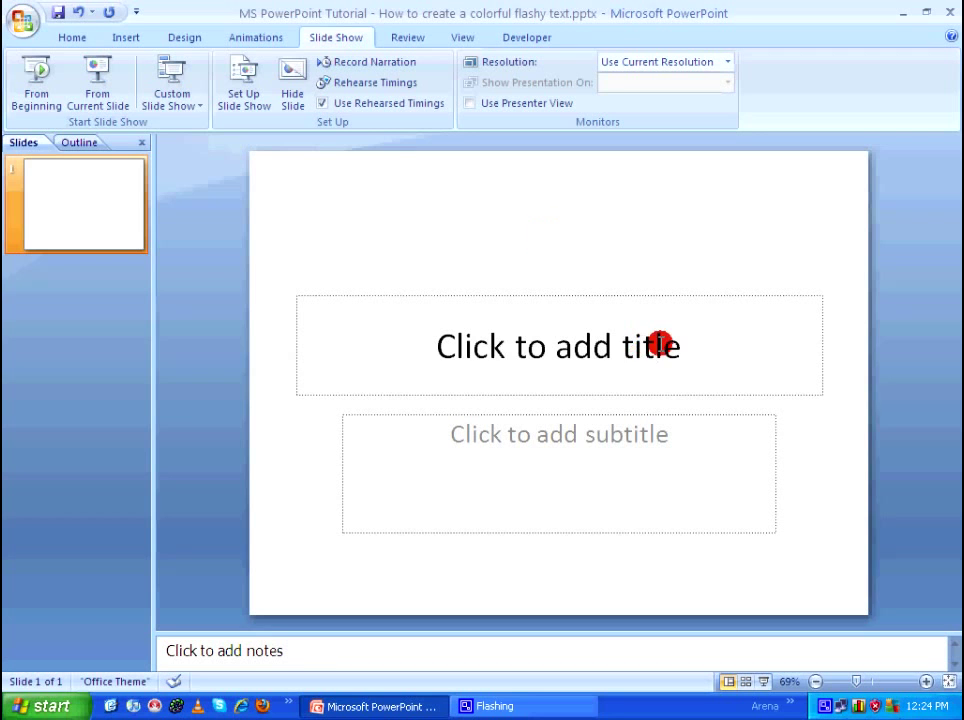
Enter ROCK STAR as the slide's title text.
left_click(672, 330)
type("ROCK STAR")
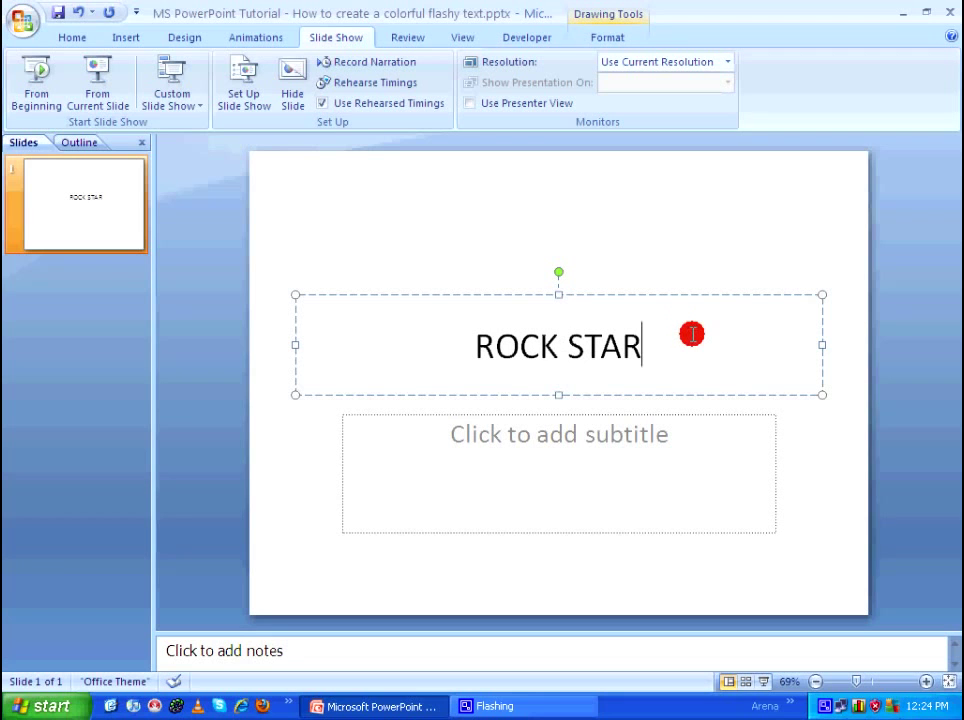
left_click(787, 443)
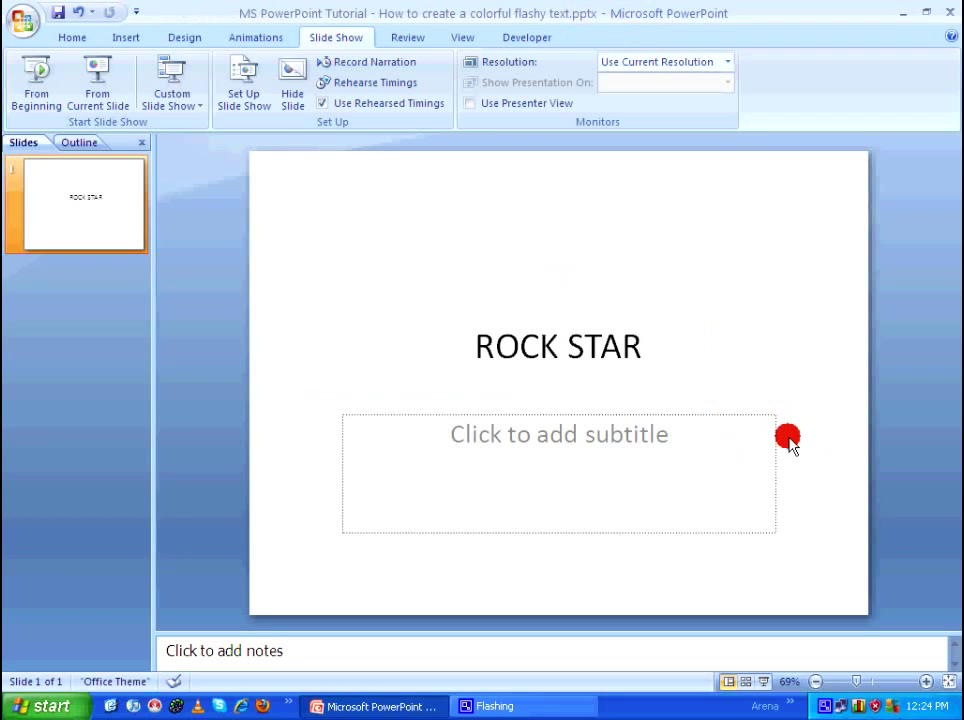
Delete the empty subtitle placeholder from the slide.
left_click(692, 411)
left_click(692, 411)
key("Delete")
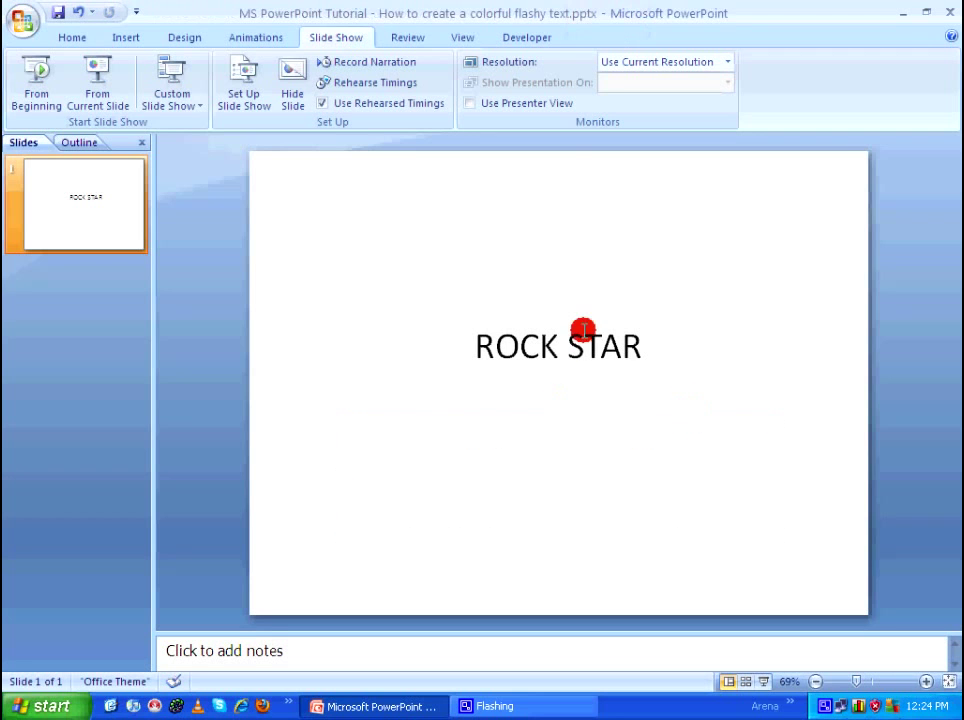
Format the ROCK STAR title in Arial Black at size 72.
left_click(582, 338)
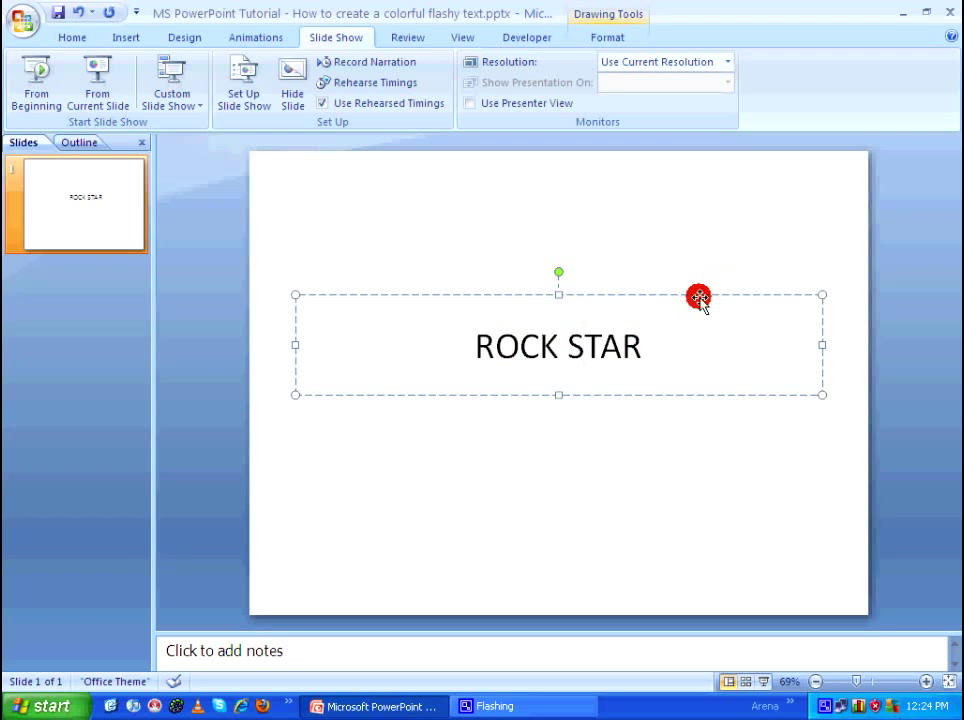
left_click(699, 296)
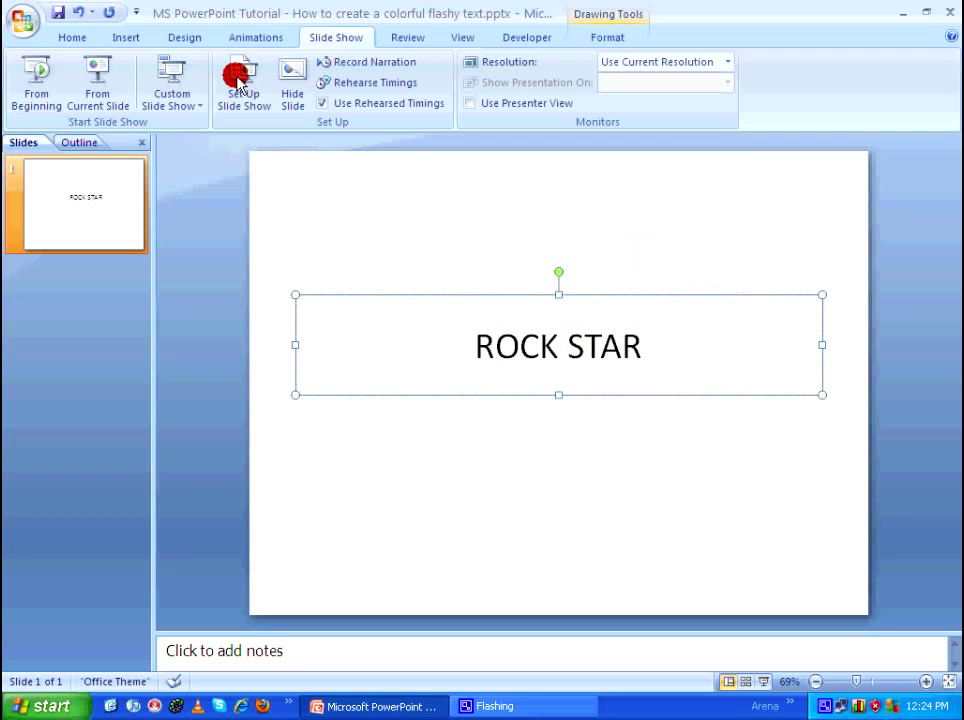
left_click(72, 38)
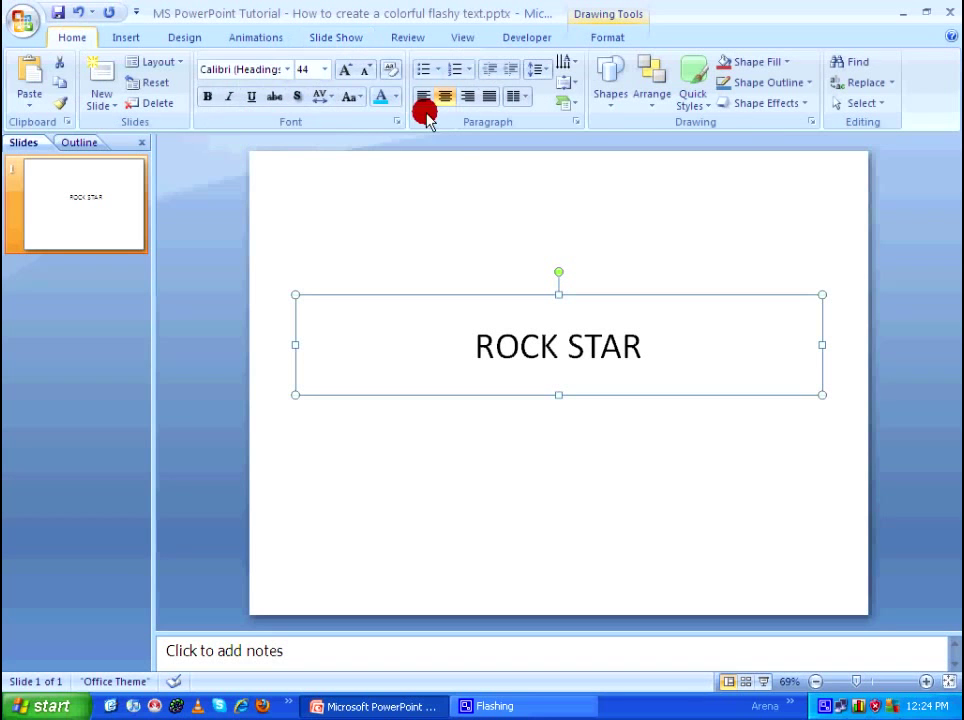
left_click(287, 70)
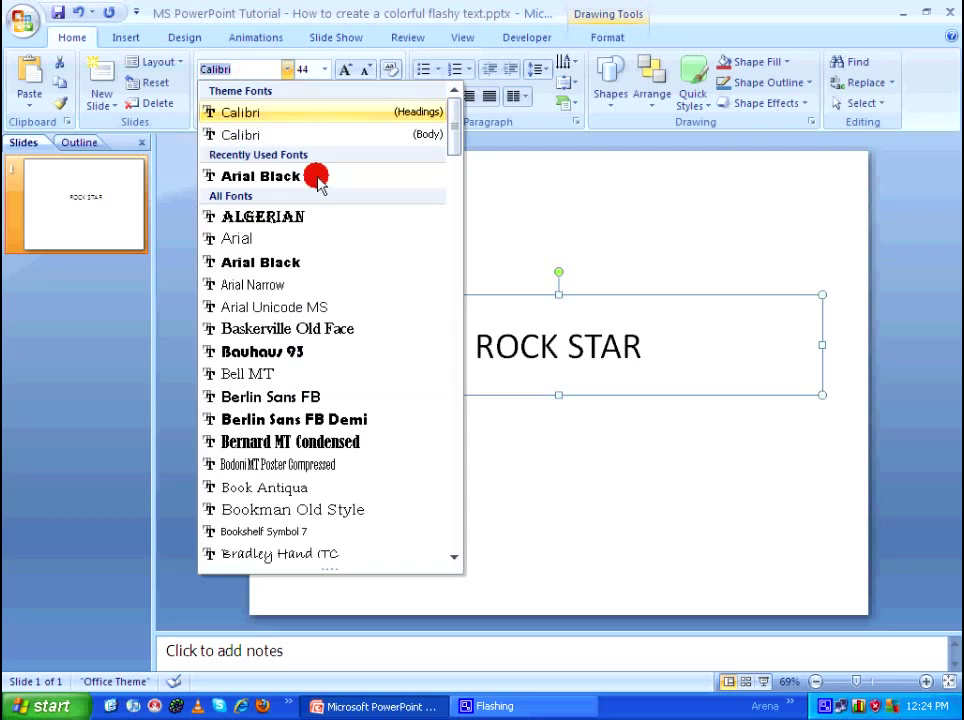
left_click(298, 263)
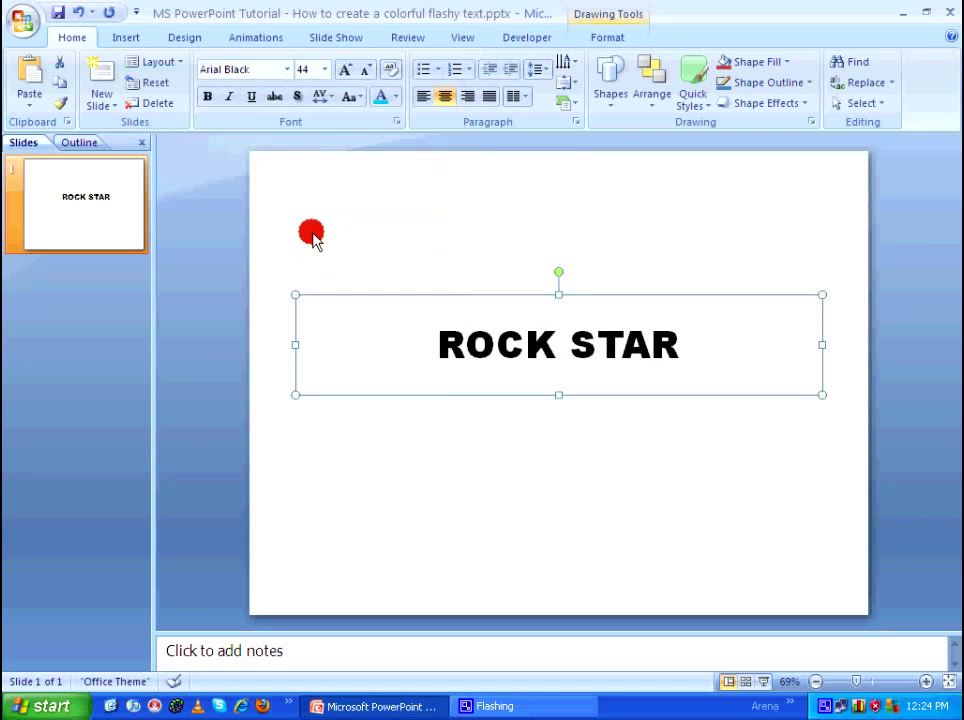
left_click(326, 69)
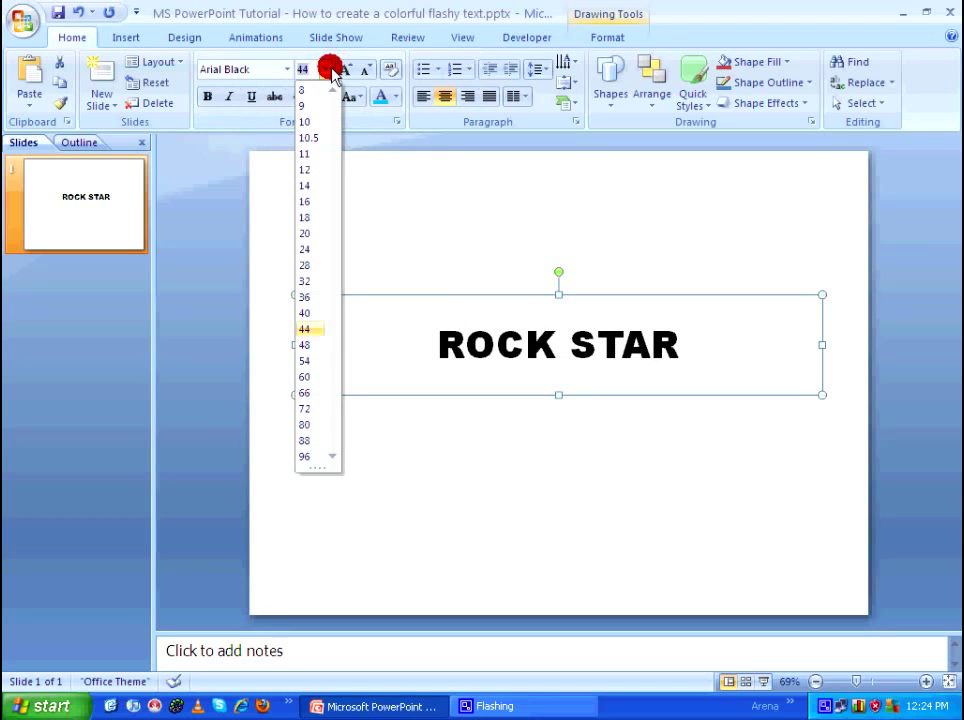
left_click(305, 409)
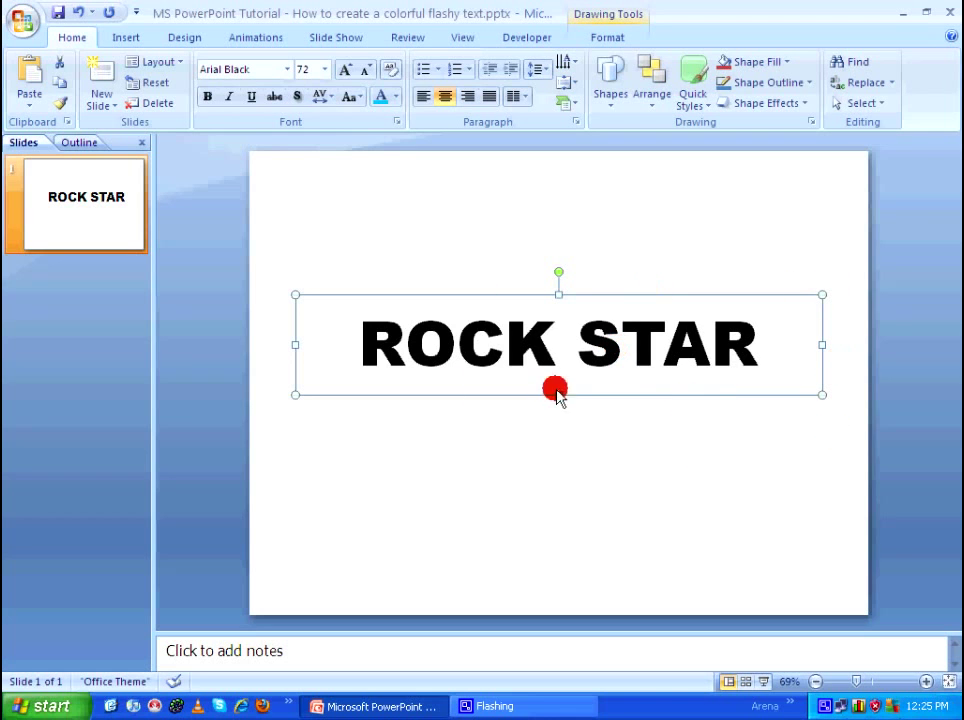
Add the Flash Once entrance effect to the ROCK STAR title and set it to start After Previous.
left_click(266, 39)
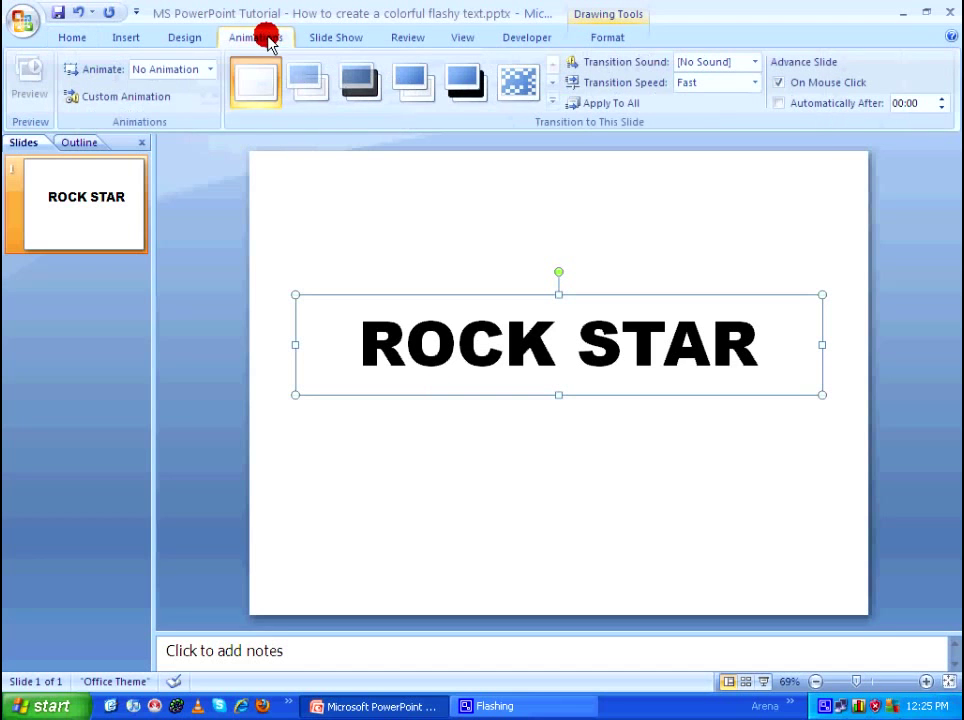
left_click(119, 99)
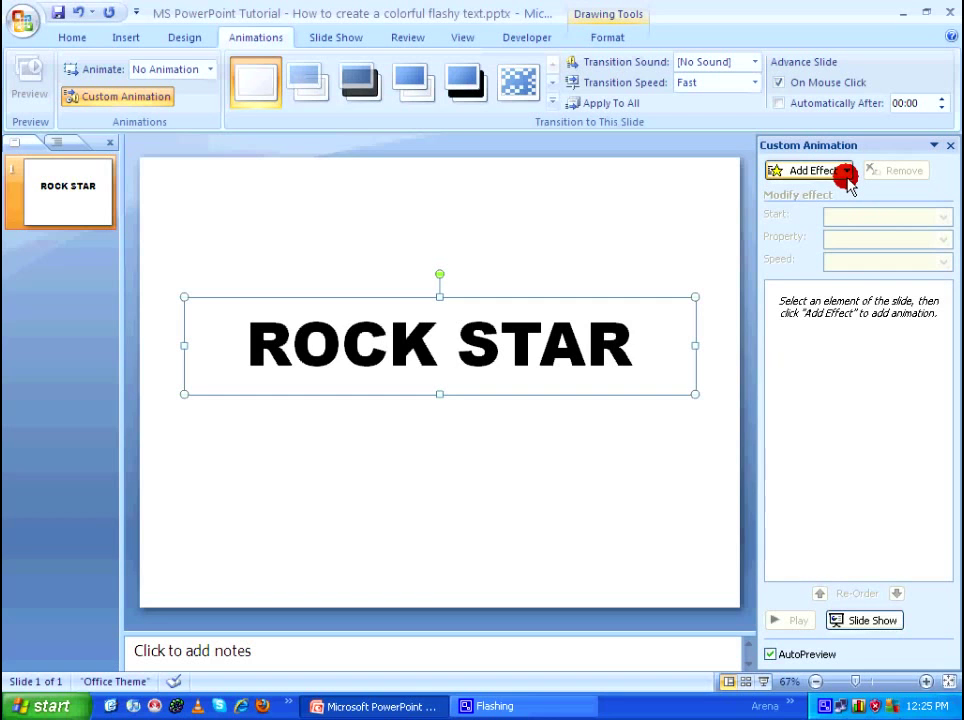
left_click(847, 172)
mouse_move(829, 193)
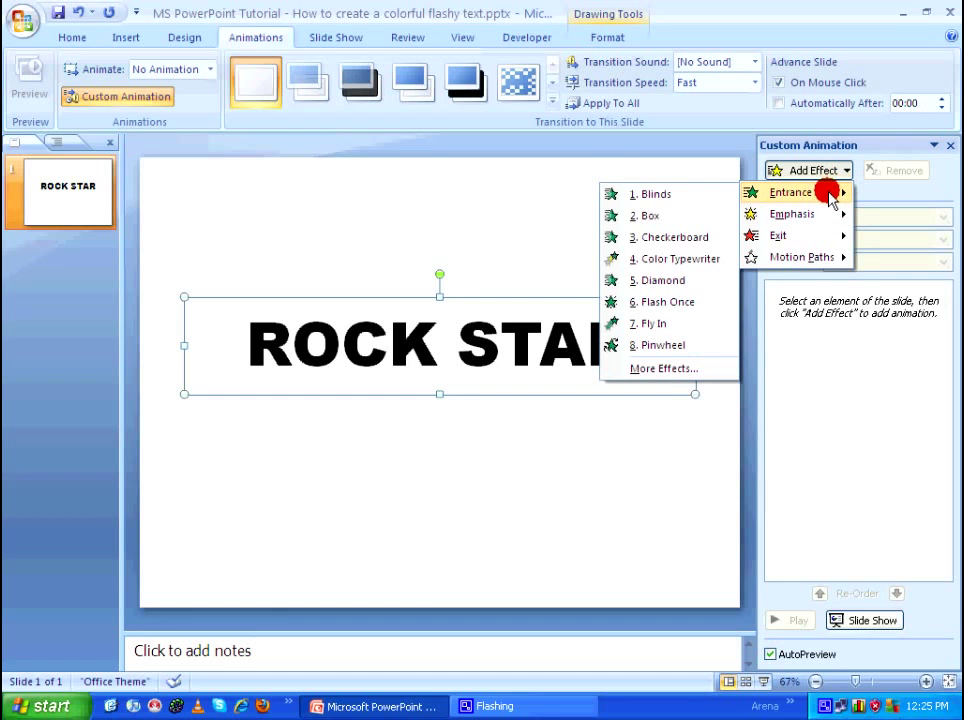
left_click(663, 368)
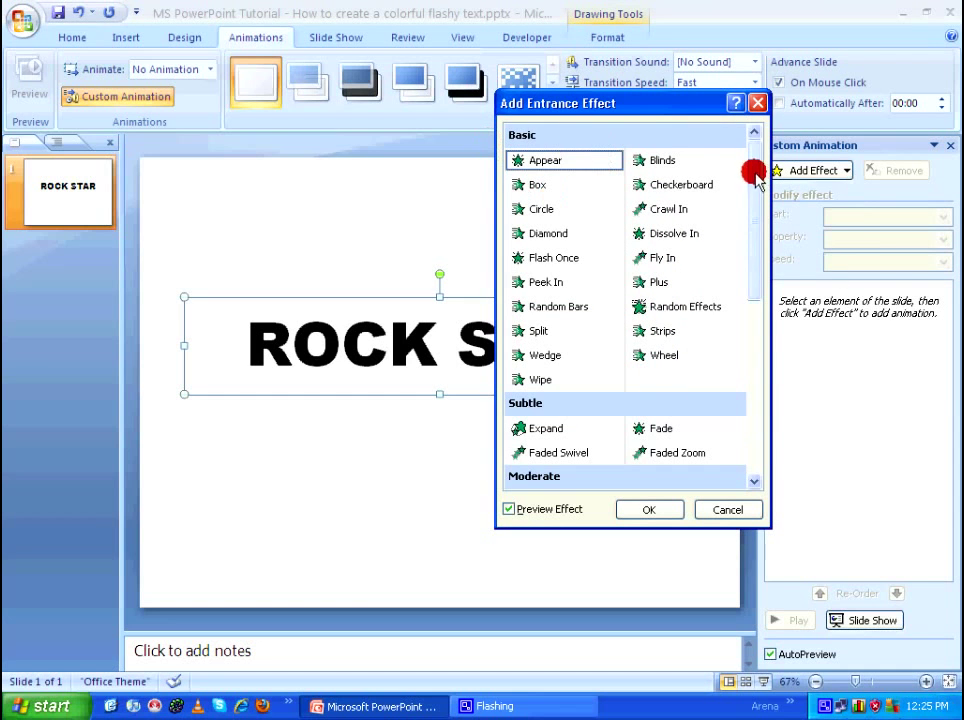
left_click(566, 259)
left_click(660, 511)
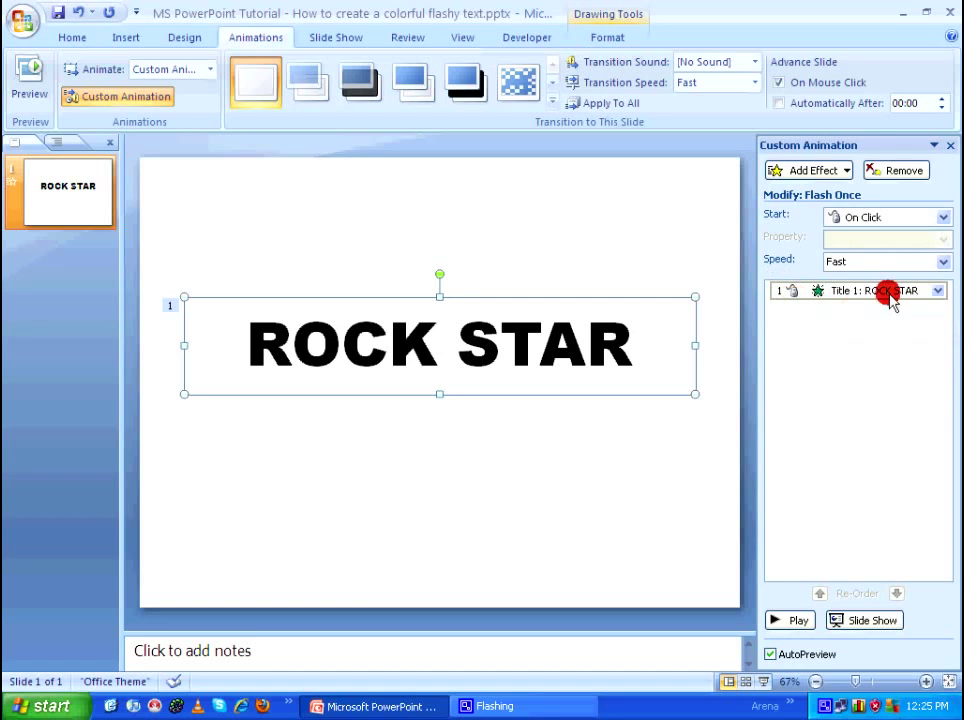
left_click(941, 220)
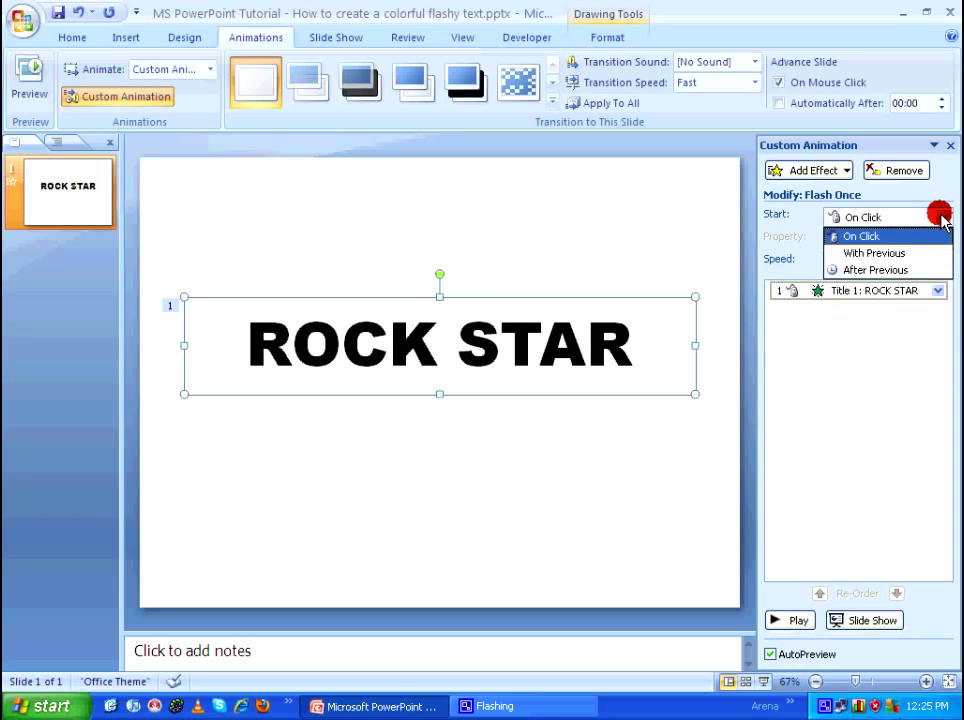
left_click(882, 271)
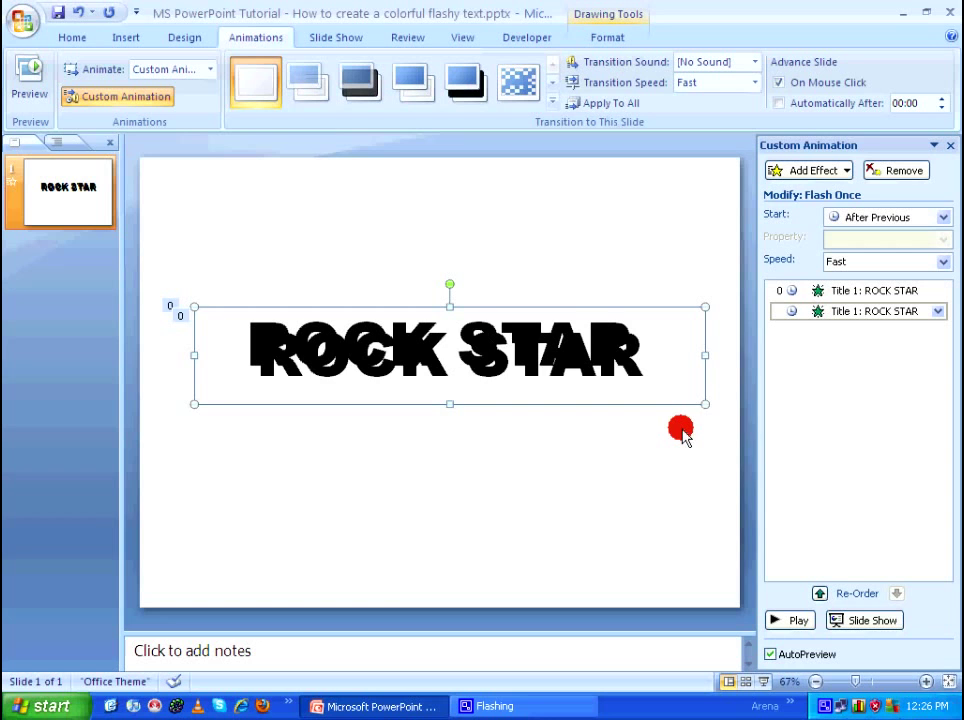
Move the duplicated ROCK STAR title down so it sits just below the original line.
key("Down")
key("Down")
key("Down")
key("Down")
key("Down")
key("Down")
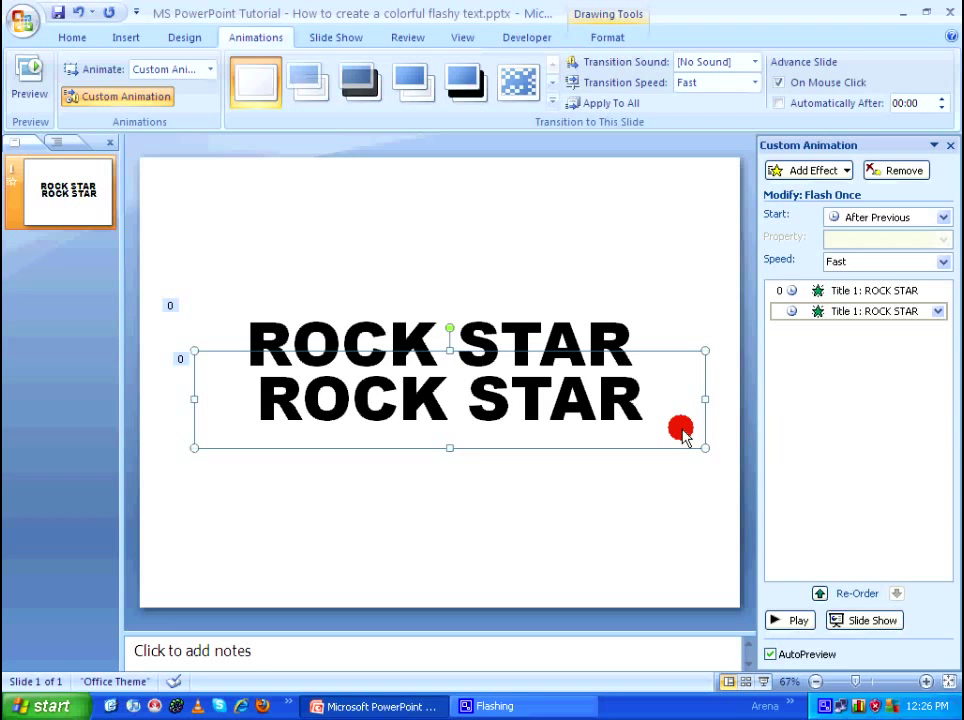
Duplicate the second ROCK STAR line and move the copy down to form a third line below it.
key("ctrl+d")
key("Down")
key("Down")
key("Down")
key("Down")
key("Down")
key("Down")
key("Down")
key("Down")
key("Down")
key("Down")
key("Down")
key("Down")
key("Down")
Duplicate the third ROCK STAR line and move the copy down to form a fourth line below it.
key("ctrl+d")
key("Down")
key("Down")
key("Down")
key("Down")
key("Down")
key("Down")
key("Down")
key("Down")
key("Down")
key("Down")
key("Down")
key("Down")
key("Down")
key("Down")
key("Down")
key("Down")
key("Down")
key("Down")
key("Down")
key("Down")
key("Down")
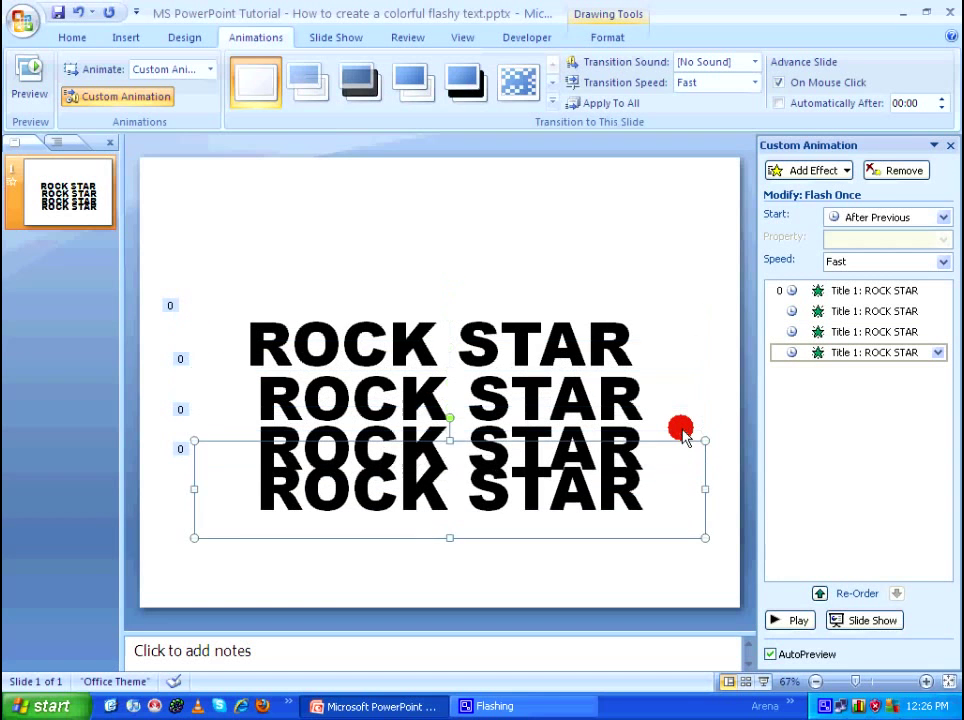
Duplicate the fourth ROCK STAR line and move the copy down to form a fifth line near the slide's lower edge.
key("ctrl+d")
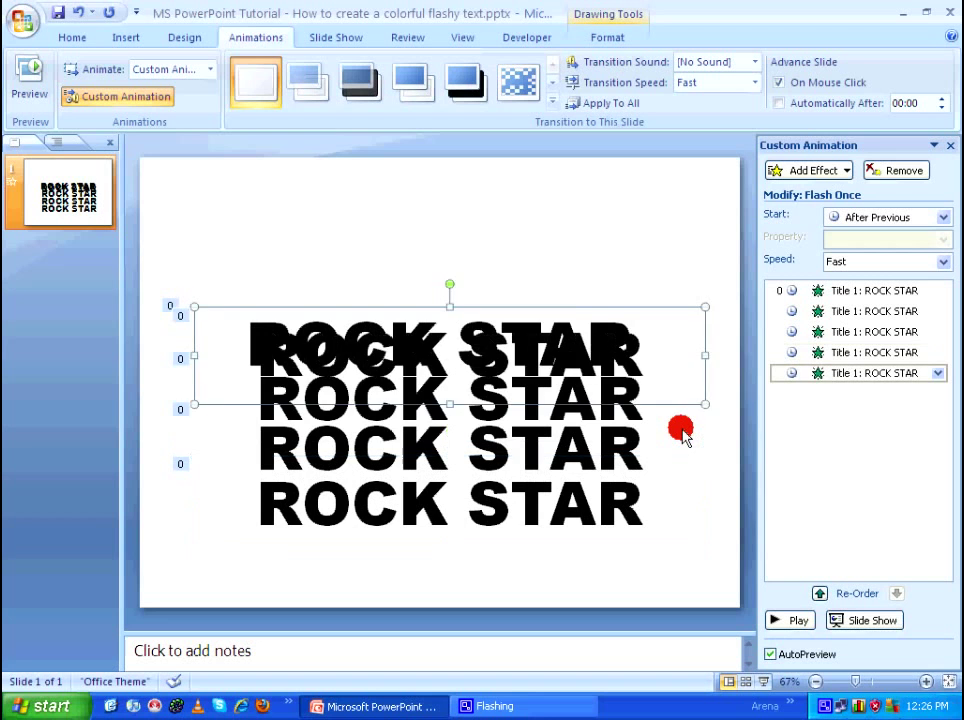
key("Down")
key("Down")
key("Down")
key("Down")
key("Down")
key("Down")
key("Down")
key("Down")
key("Down")
key("Down")
key("Down")
key("Down")
key("Down")
key("Down")
key("Down")
key("Down")
key("Down")
key("Down")
key("Down")
key("Down")
key("Down")
key("Down")
key("Down")
key("Down")
key("Down")
key("Down")
key("Down")
key("Down")
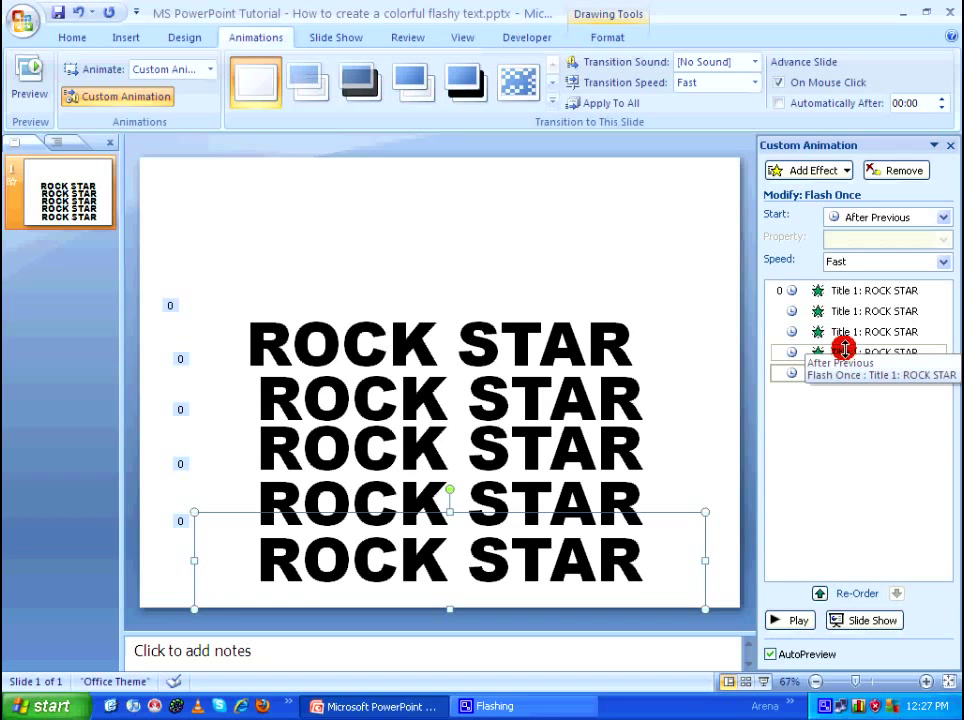
Change the font color of the second ROCK STAR line to standard red.
left_click(646, 378)
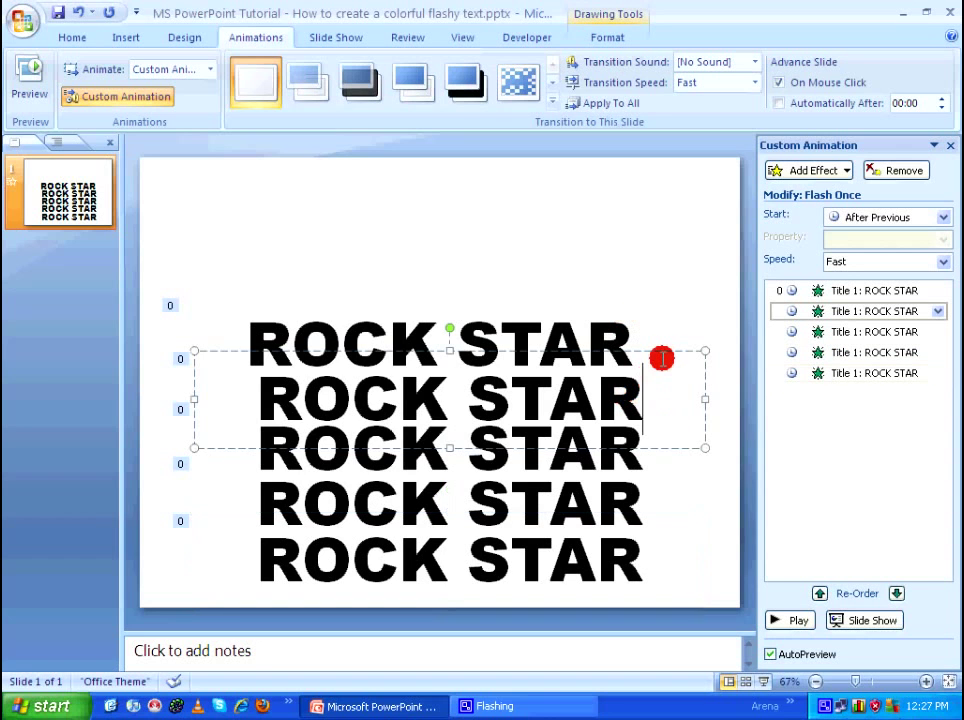
left_click(667, 352)
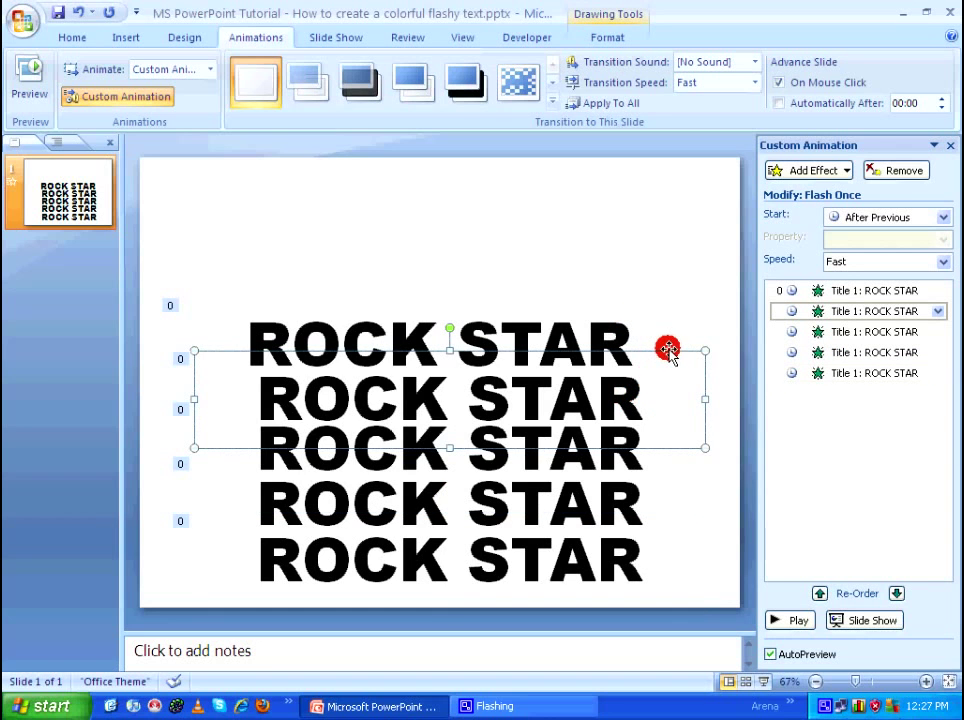
left_click(72, 37)
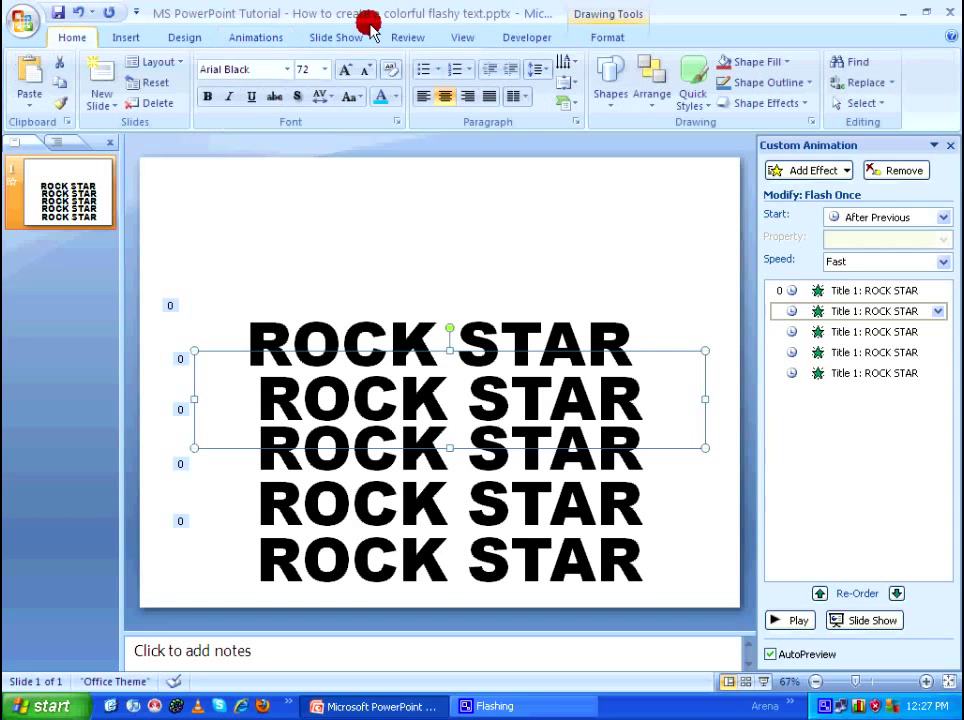
left_click(397, 96)
left_click(395, 236)
left_click(697, 458)
Change the font color of the third ROCK STAR line to standard green.
left_click(641, 428)
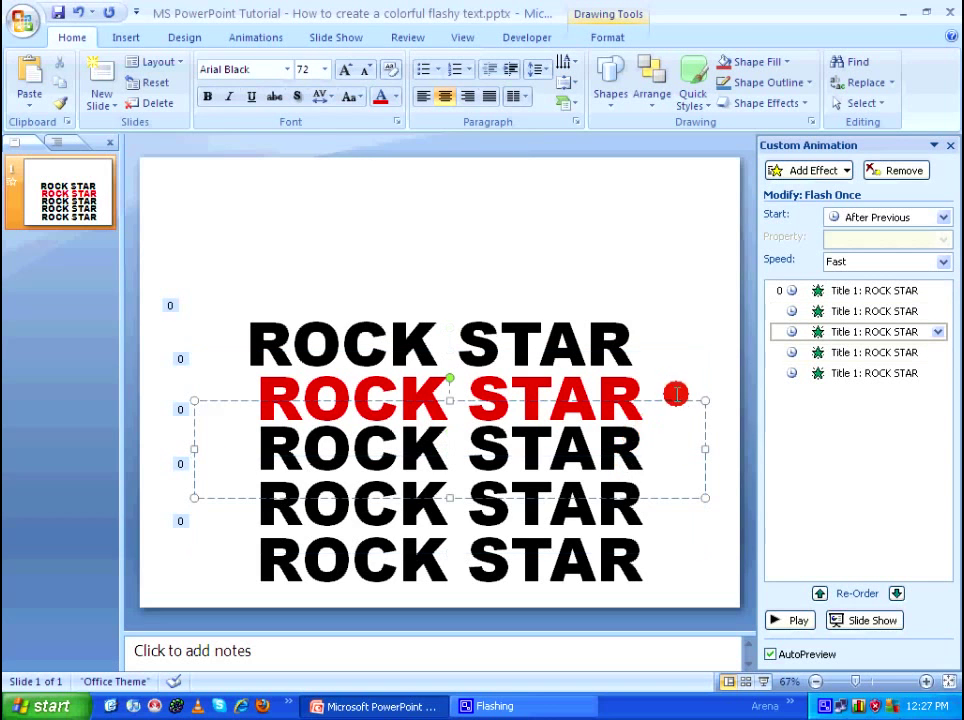
left_click(677, 400)
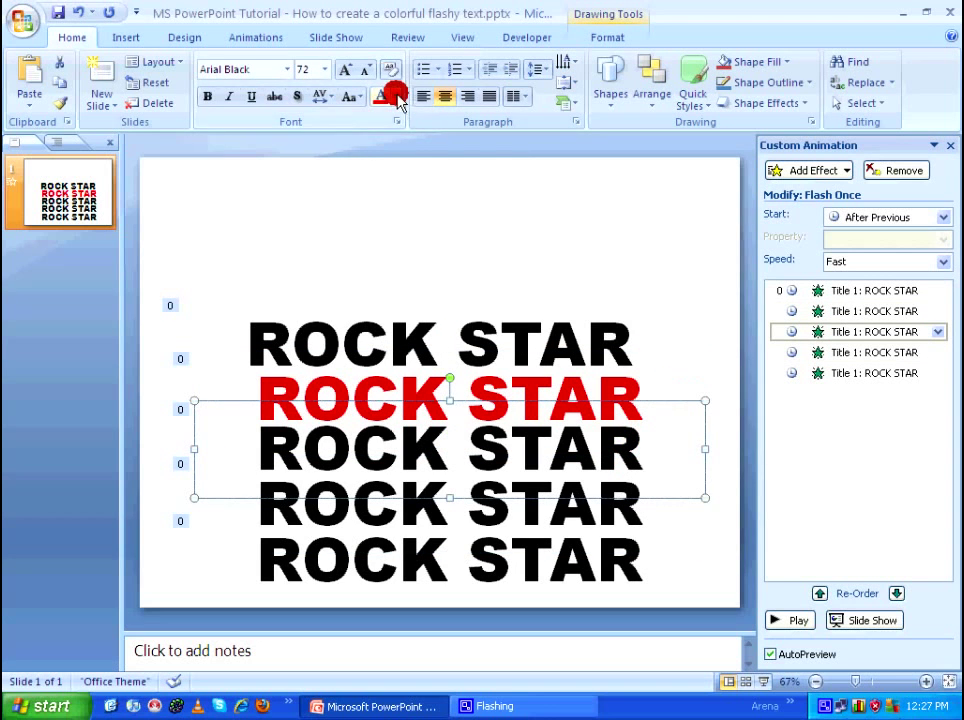
left_click(397, 97)
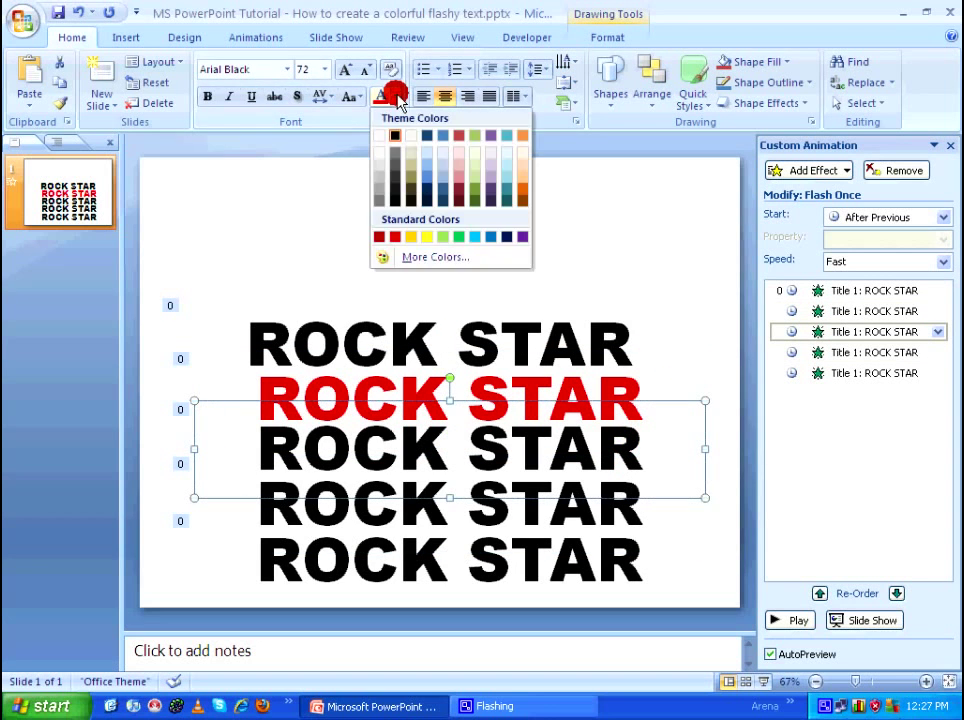
left_click(459, 237)
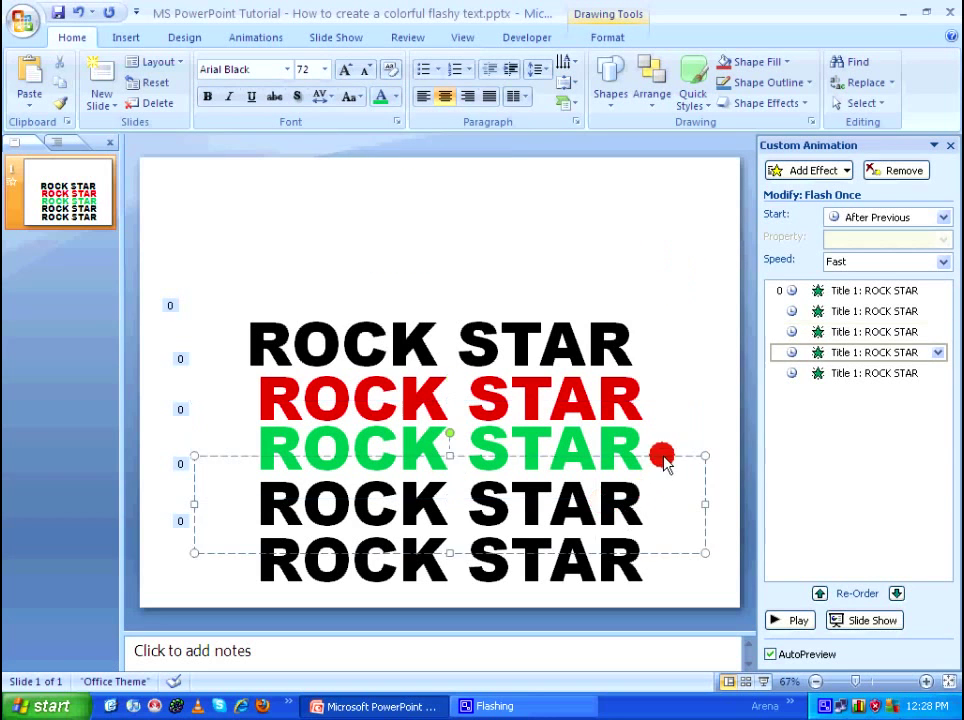
Change the font color of the fourth ROCK STAR line to golden yellow.
left_click(615, 500)
left_click(667, 457)
left_click(396, 95)
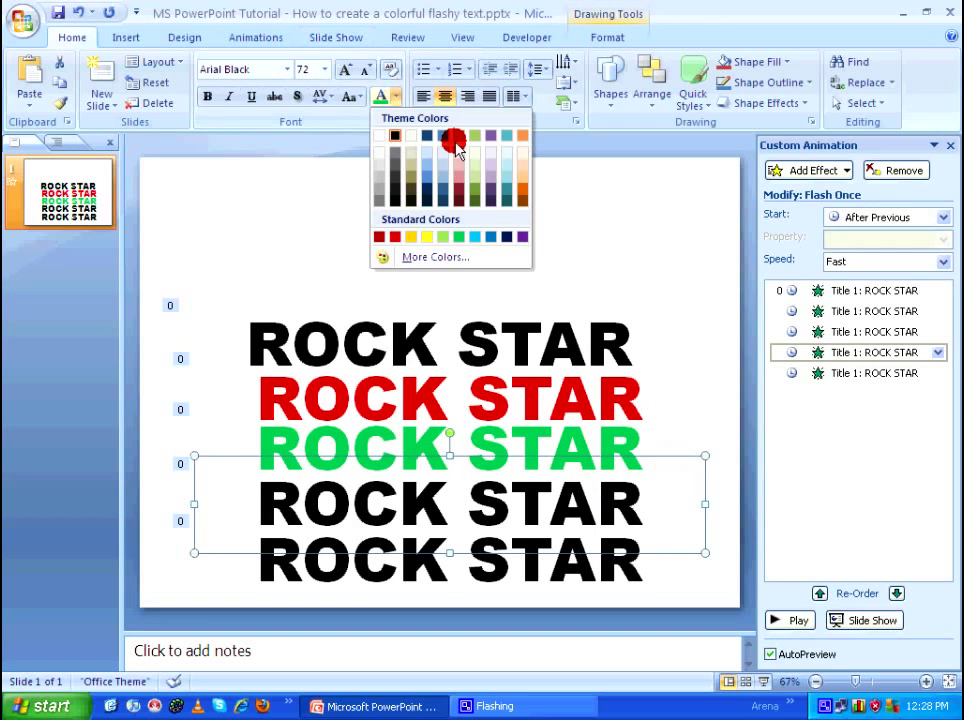
left_click(427, 237)
Change the font color of the fifth ROCK STAR line to standard light blue.
left_click(645, 548)
left_click(652, 512)
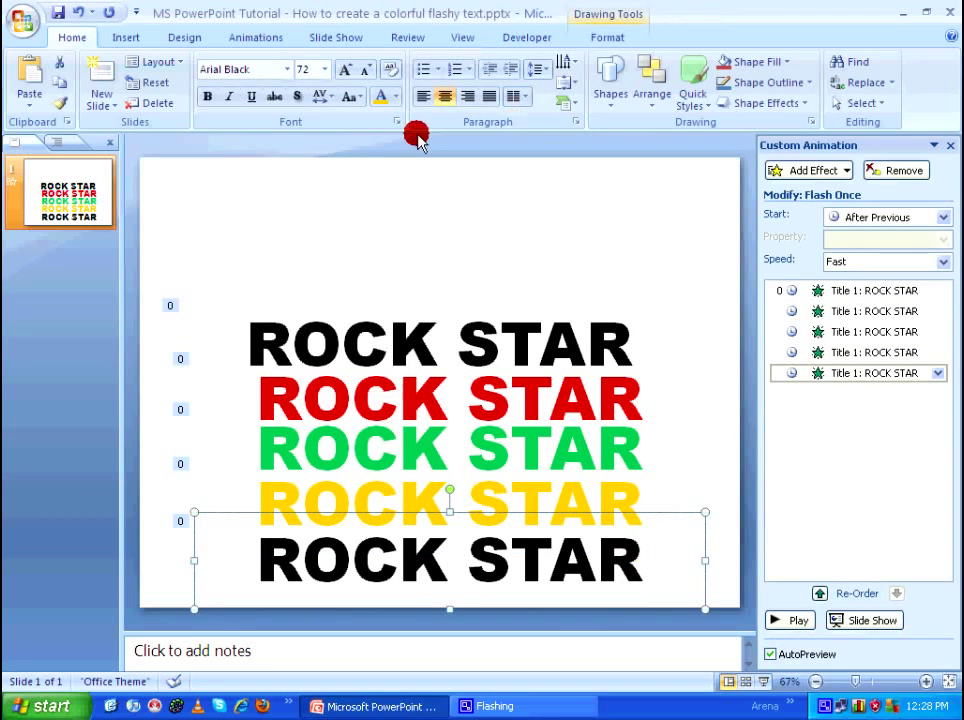
left_click(396, 95)
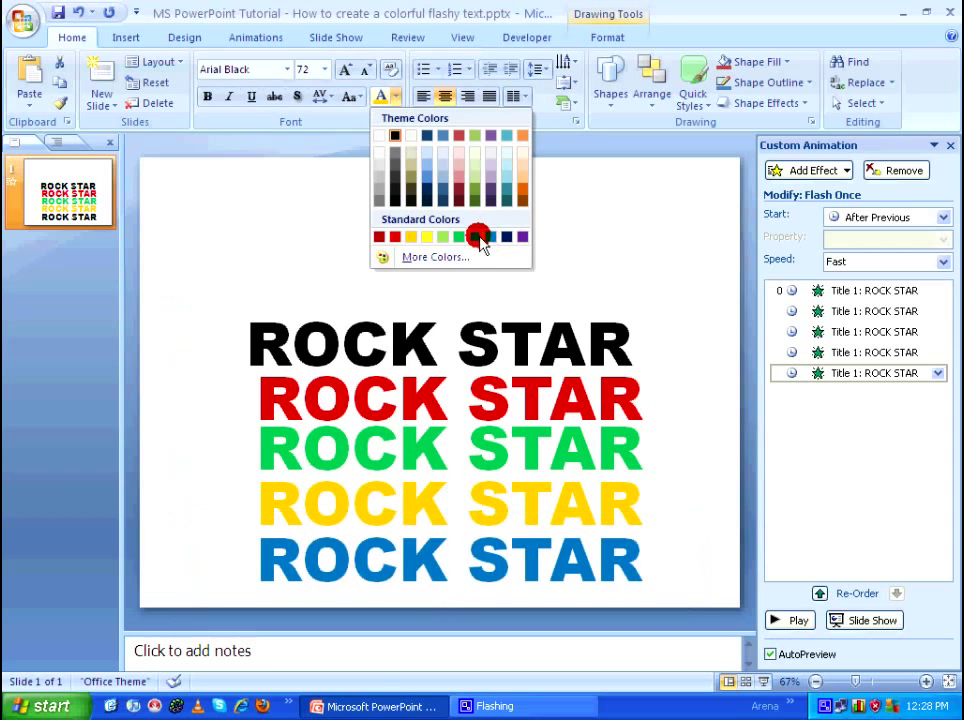
left_click(478, 237)
Move the red ROCK STAR title up and slightly left so it exactly covers the black ROCK STAR title.
left_click(684, 323)
left_click(600, 395)
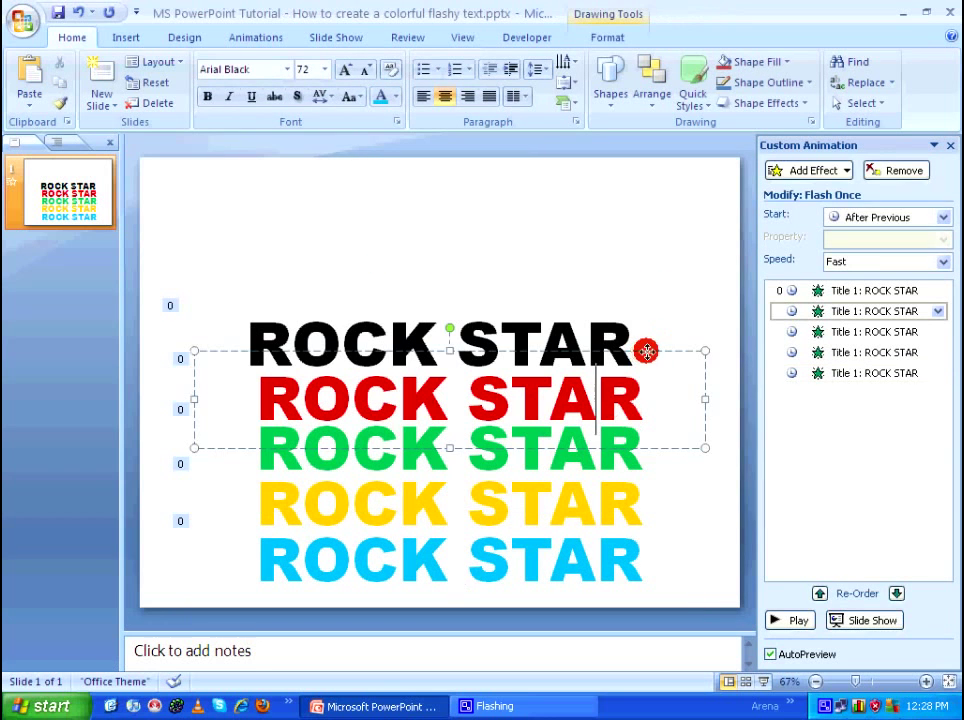
left_click(647, 350)
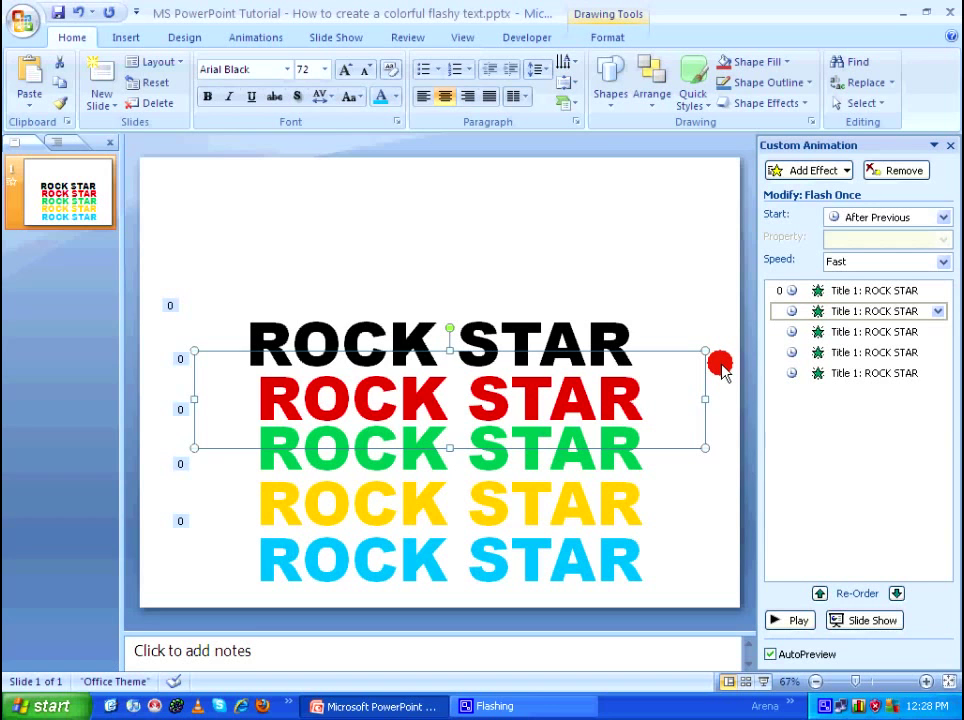
left_click(531, 313)
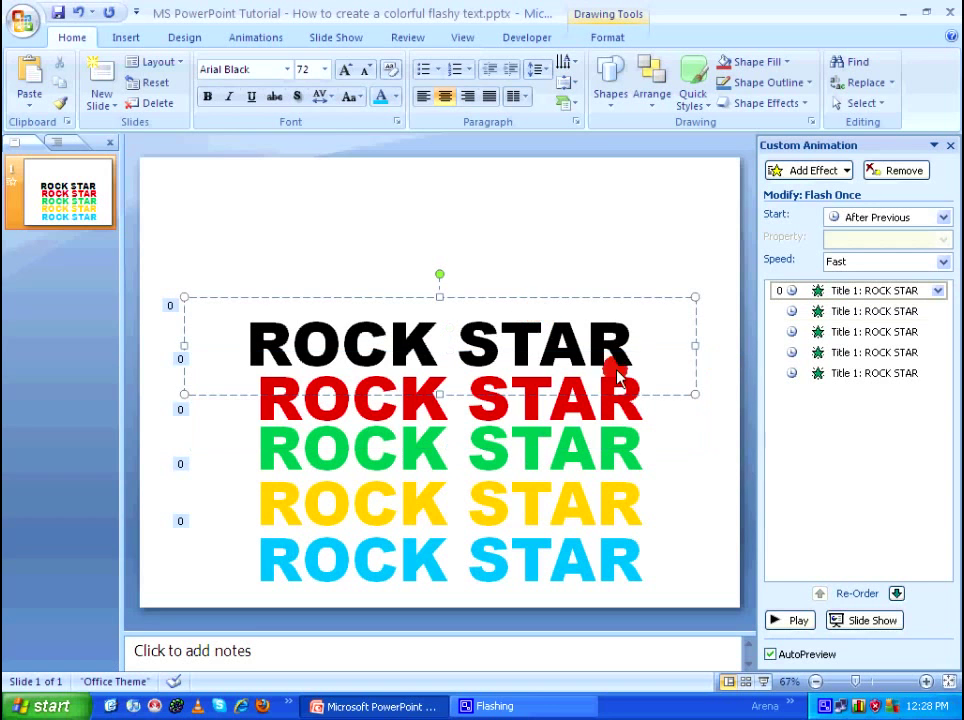
left_click(640, 405)
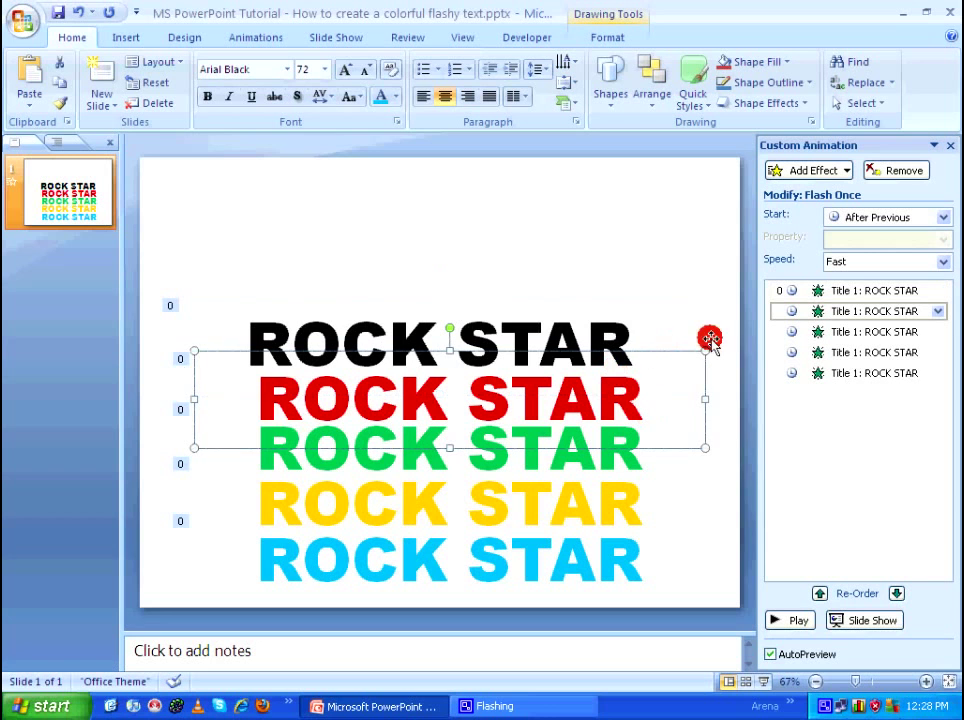
key("Up")
key("Up")
key("Up")
key("Up")
key("Up")
key("Up")
key("Up")
key("Up")
key("Up")
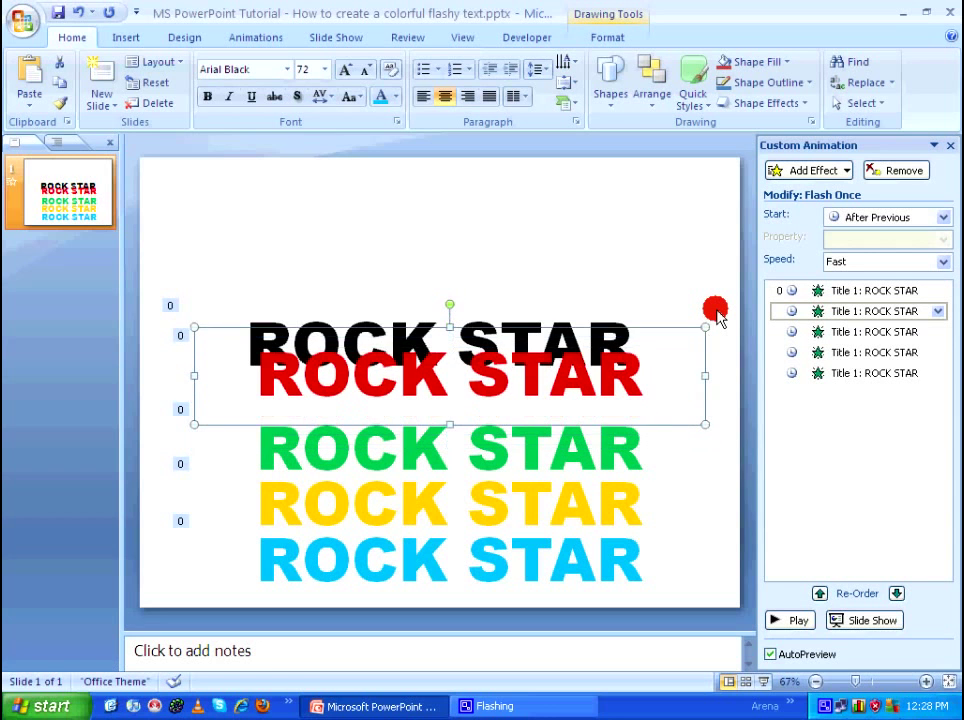
key("Up")
key("Left")
key("Left")
Move the green ROCK STAR title up and slightly left so it exactly covers the red one.
left_click(447, 462)
left_click(566, 399)
key("Up")
key("Up")
key("Up")
key("Up")
key("Up")
key("Up")
key("Up")
key("Up")
key("Up")
key("Up")
key("Up")
key("Up")
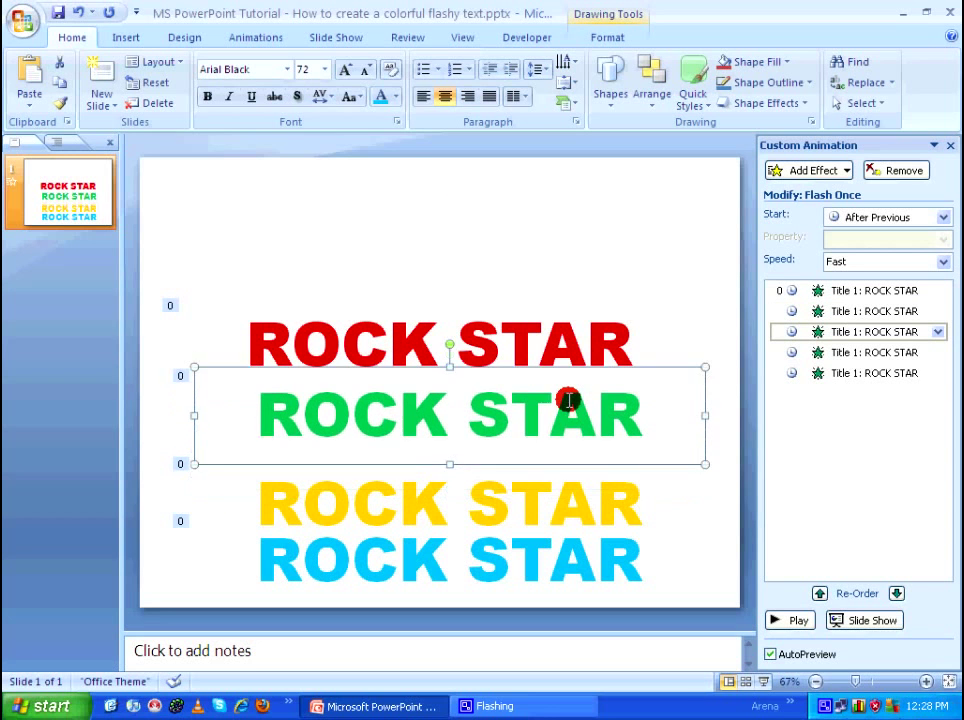
key("Up")
key("Up")
key("Up")
key("Up")
key("Up")
key("Up")
key("Up")
key("Up")
key("Left")
key("Left")
Move the golden yellow ROCK STAR title up and slightly left so it exactly covers the green one.
left_click(572, 497)
left_click(586, 455)
key("Up")
key("Up")
key("Up")
key("Up")
key("Up")
key("Up")
key("Up")
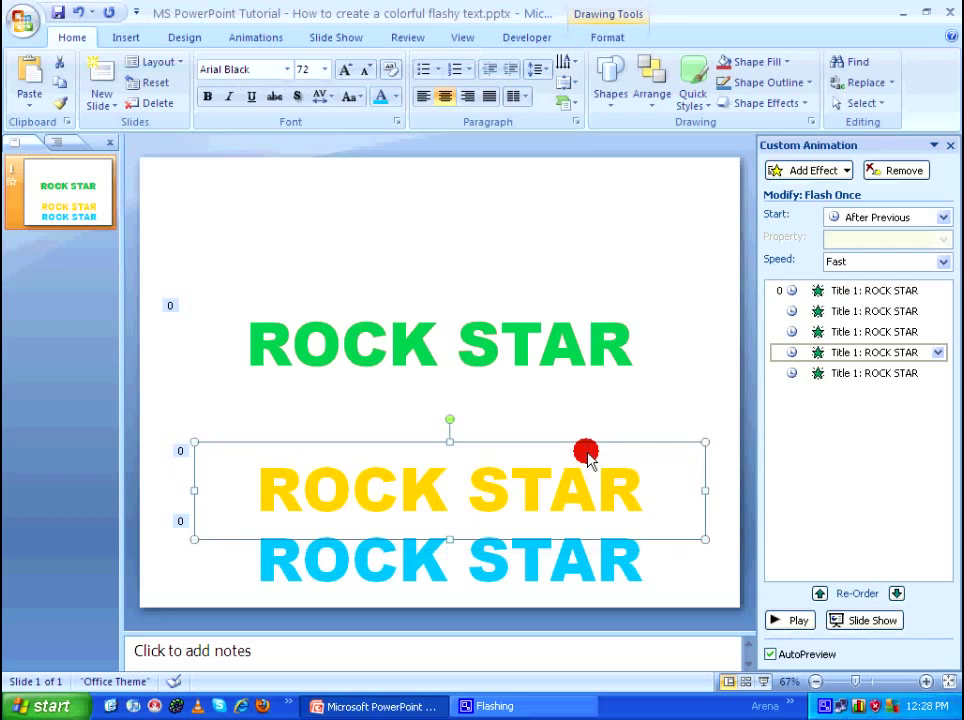
key("Up")
key("Up")
key("Up")
key("Up")
key("Up")
key("Up")
key("Up")
key("Up")
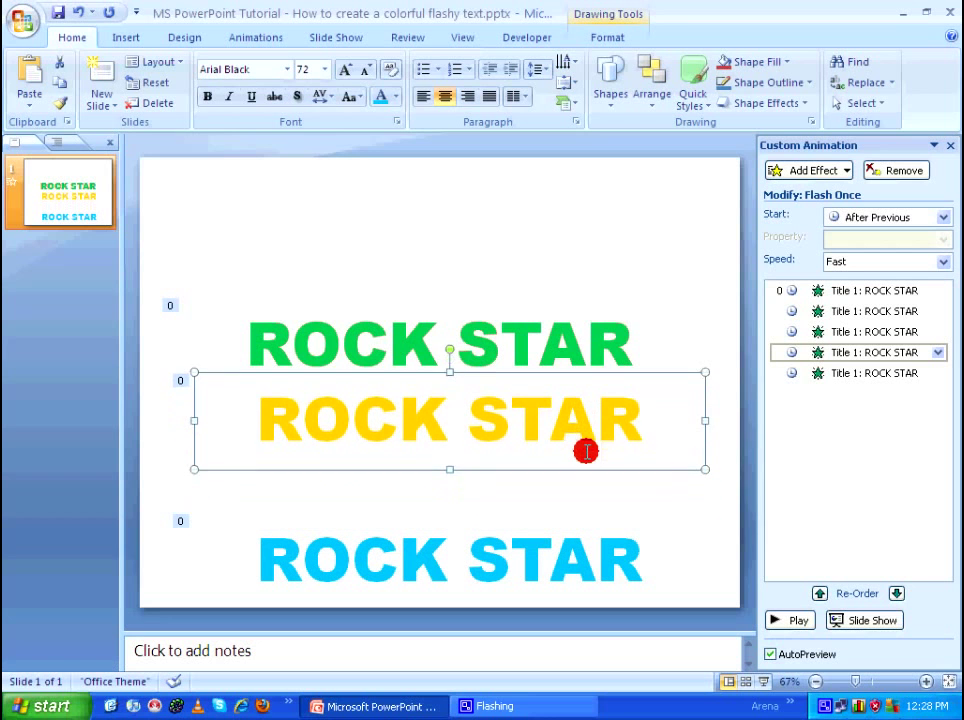
key("Up")
key("Up")
key("Up")
key("Up")
key("Up")
key("Up")
key("Up")
key("Up")
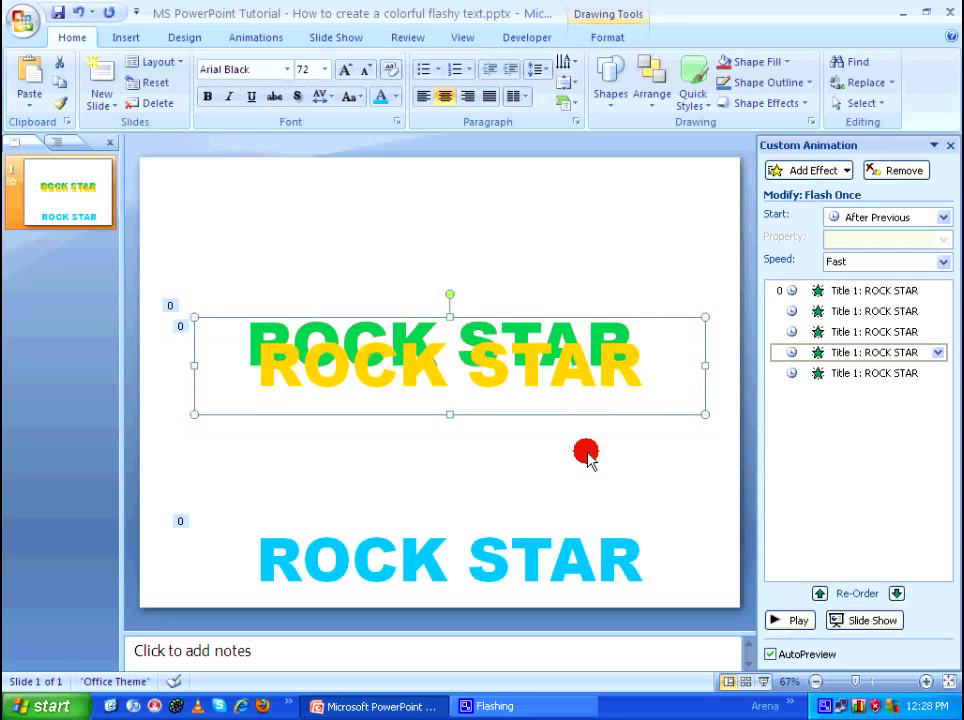
key("Left")
key("Left")
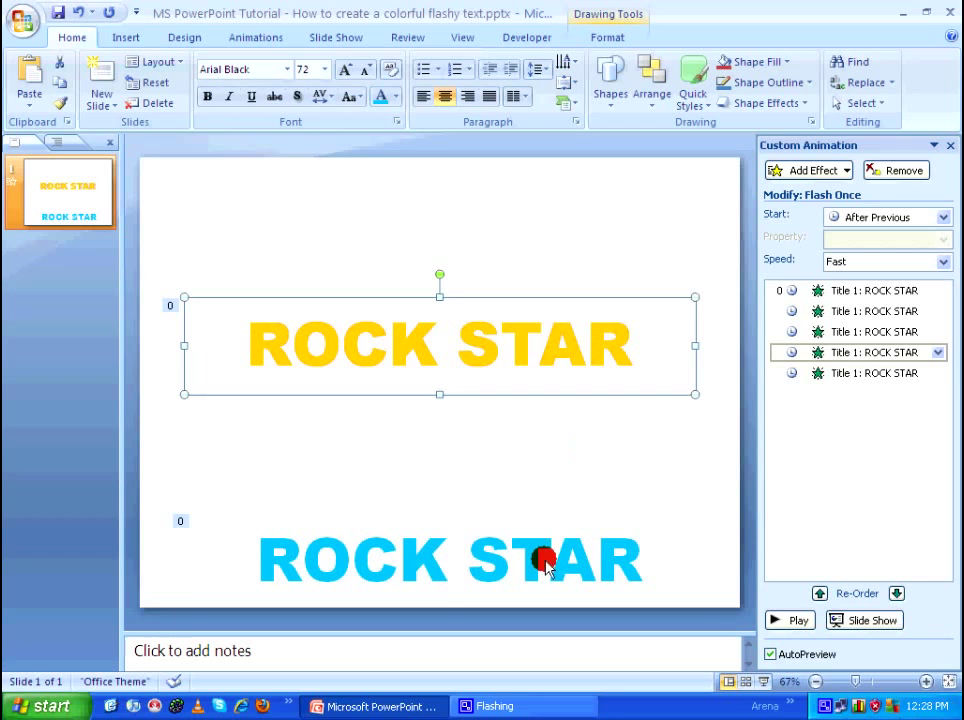
Move the light blue ROCK STAR title up and slightly left so it exactly covers the golden yellow one.
left_click(553, 532)
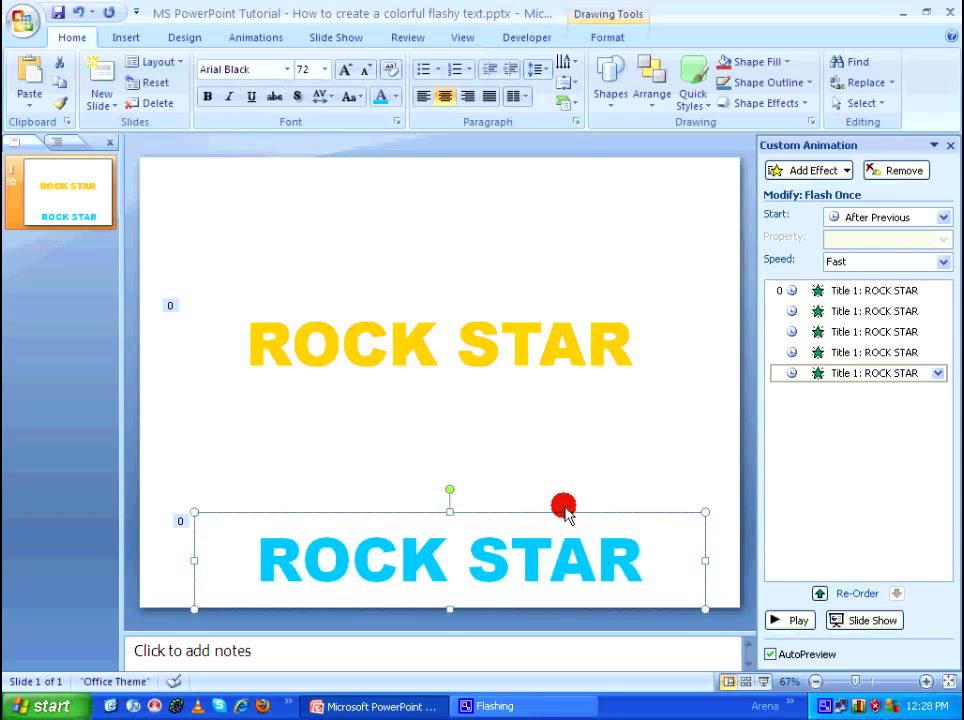
key("Up")
key("Up")
key("Up")
key("Up")
key("Up")
key("Up")
key("Up")
key("Up")
key("Up")
key("Up")
key("Up")
key("Up")
key("Up")
key("Up")
key("Up")
key("Up")
key("Up")
key("Up")
key("Up")
key("Up")
key("Up")
key("Up")
key("Up")
key("Up")
key("Left")
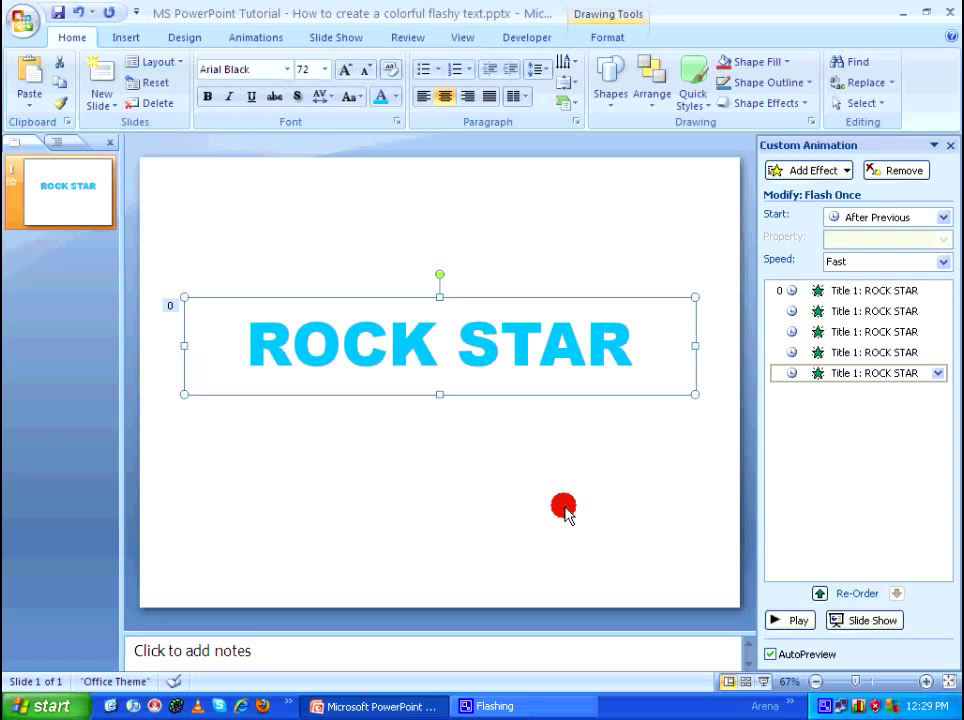
Save the presentation and preview the slide's custom animations.
key("ctrl+s")
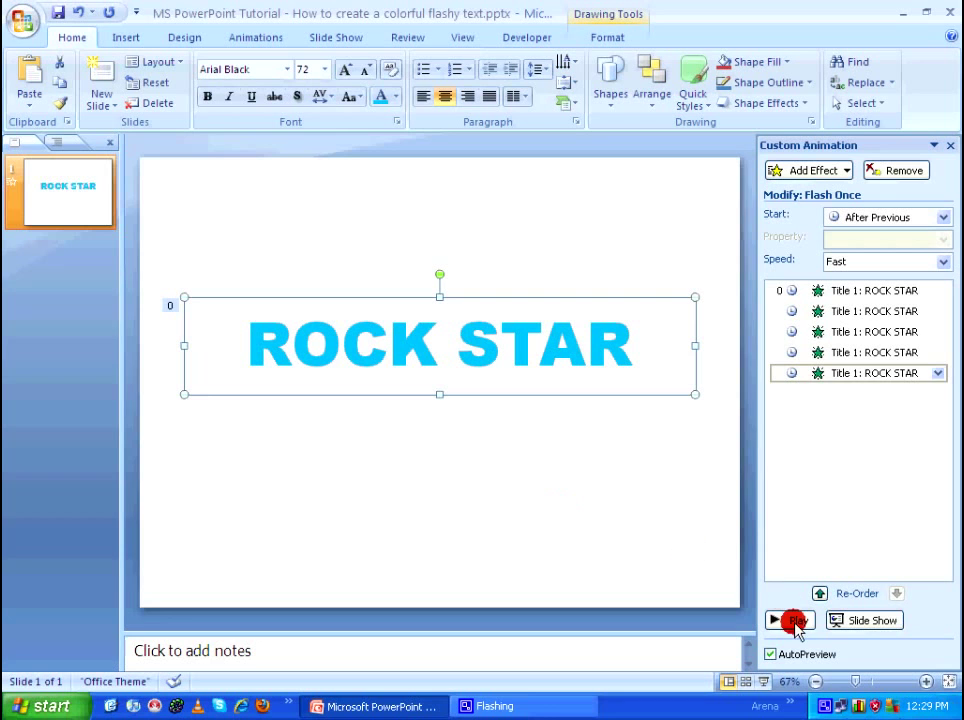
left_click(795, 622)
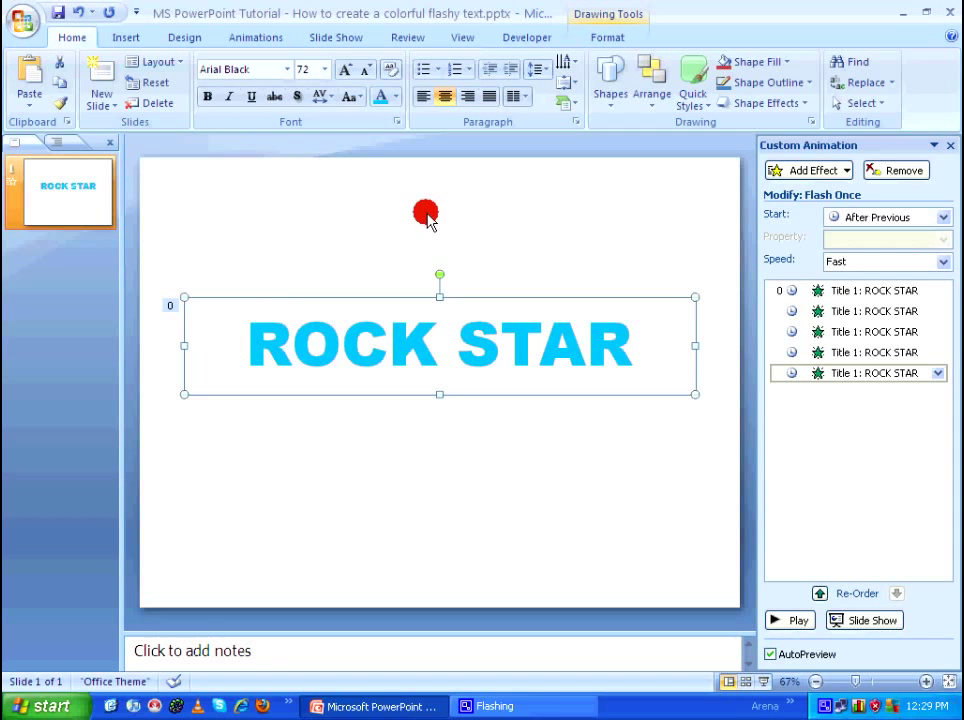
left_click(338, 44)
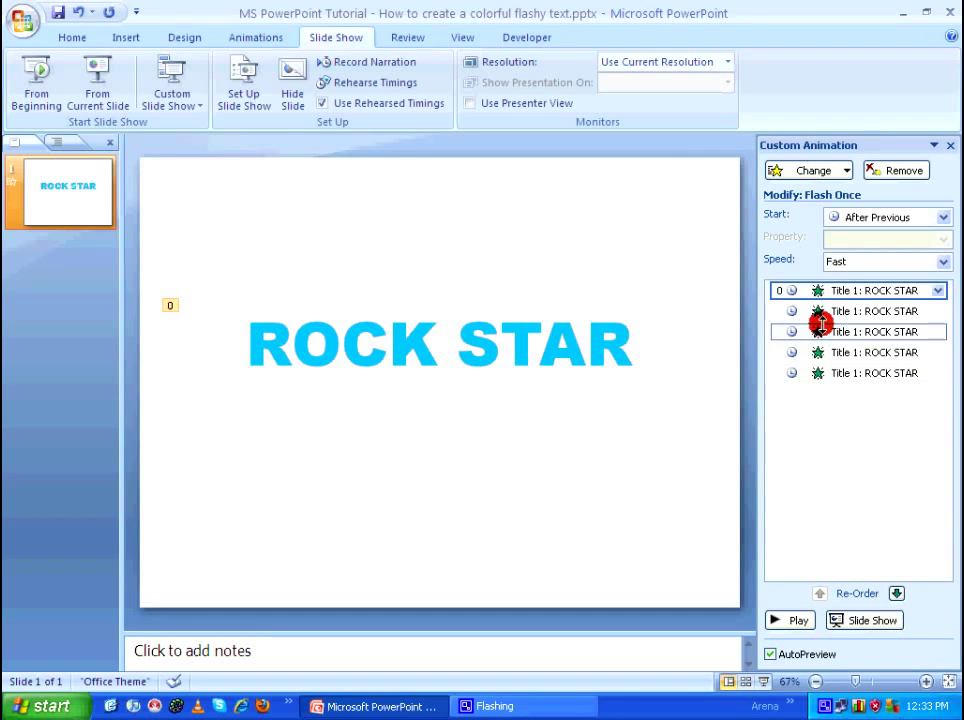
Set the speed of all five ROCK STAR Flash Once animations to Very Fast and run the slide show from the beginning.
left_click(944, 264)
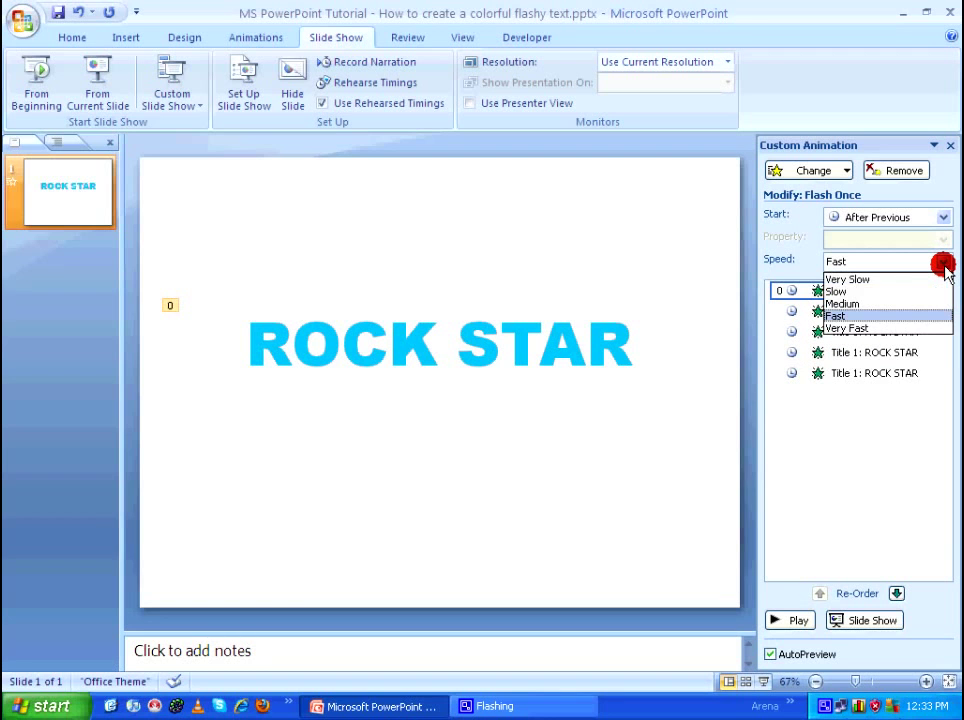
left_click(945, 264)
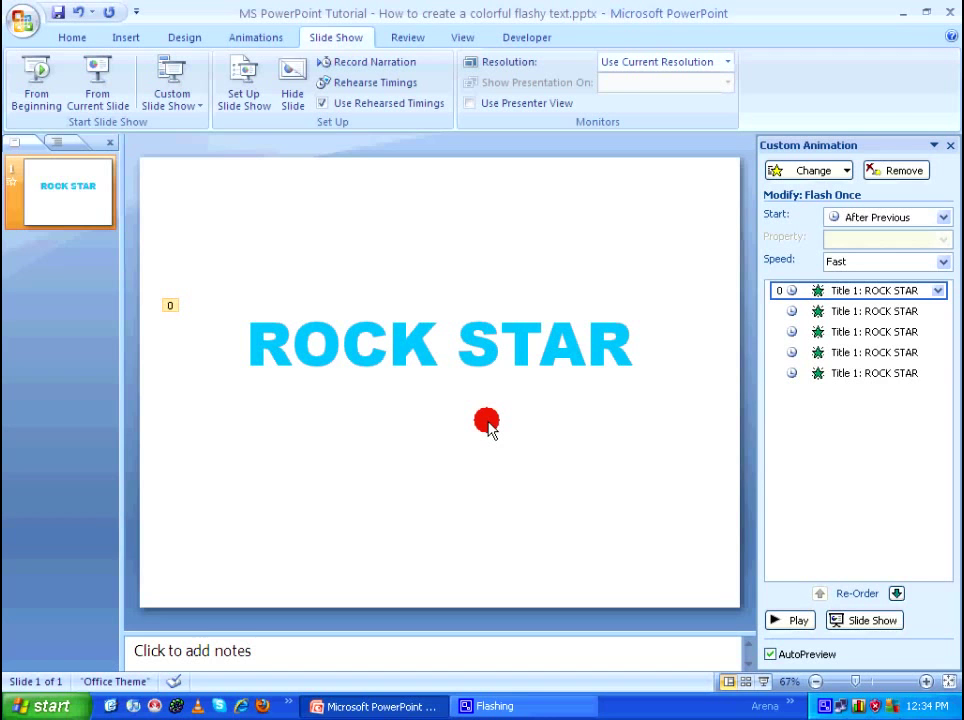
key("ctrl+a")
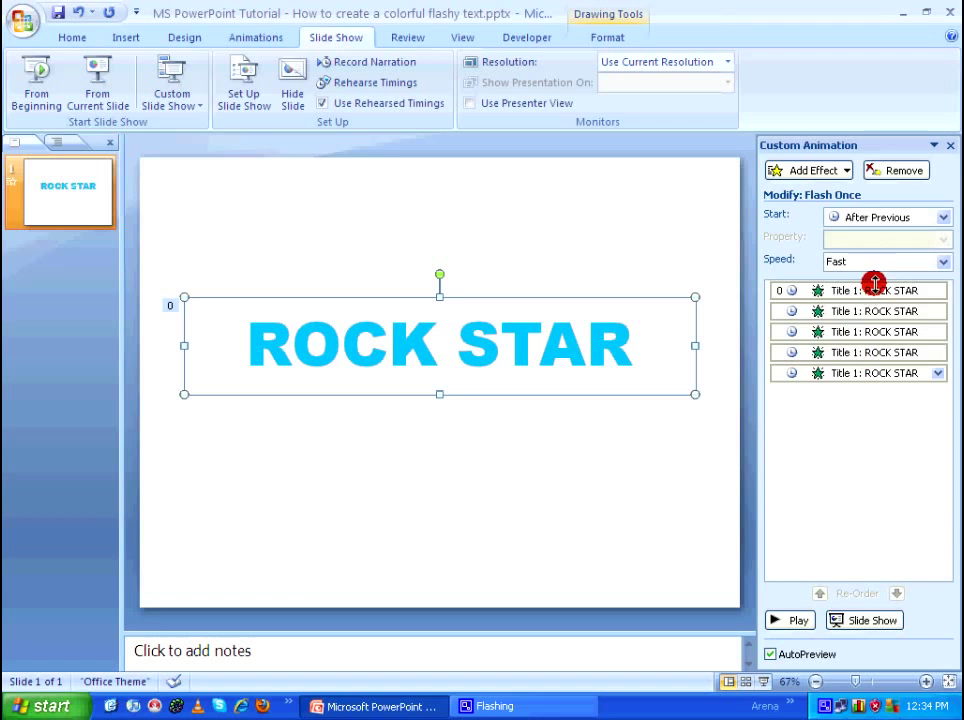
left_click(942, 261)
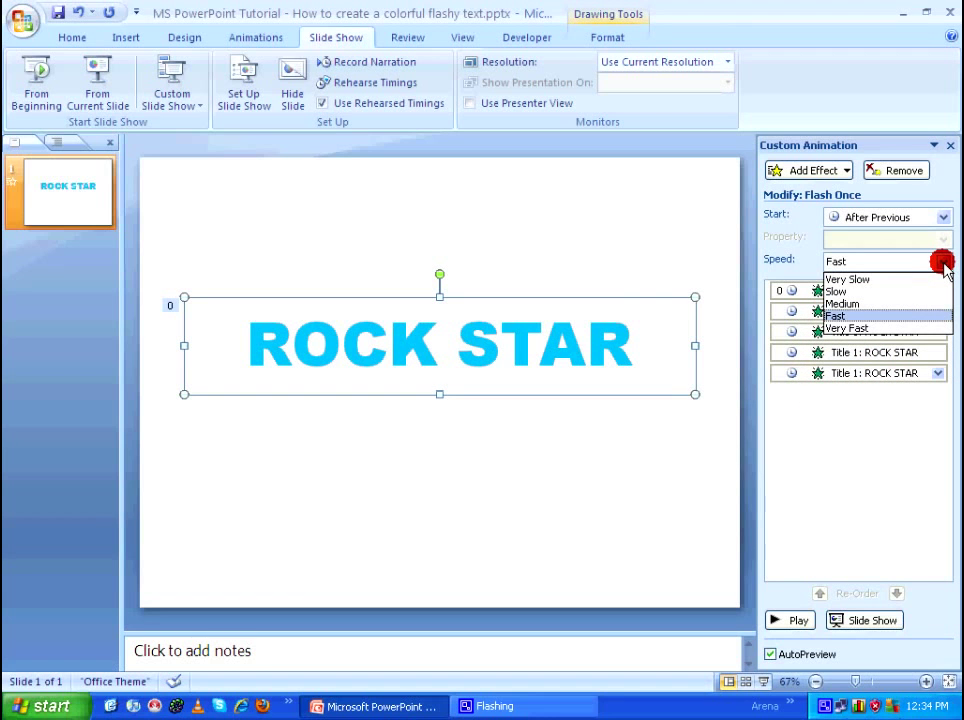
left_click_drag(942, 261, 850, 329)
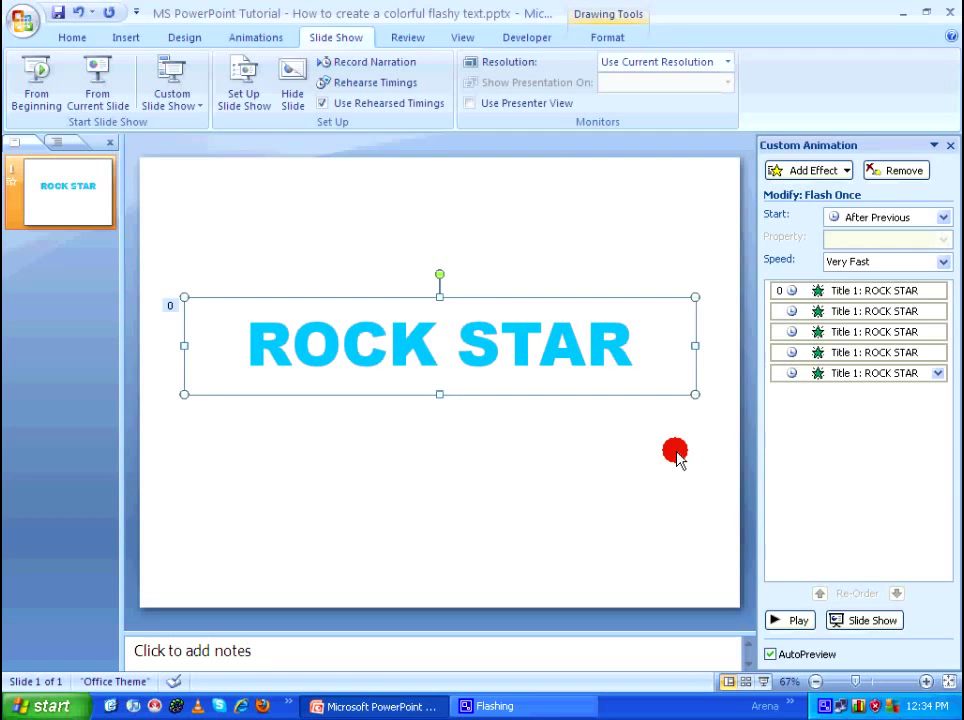
key("F5")
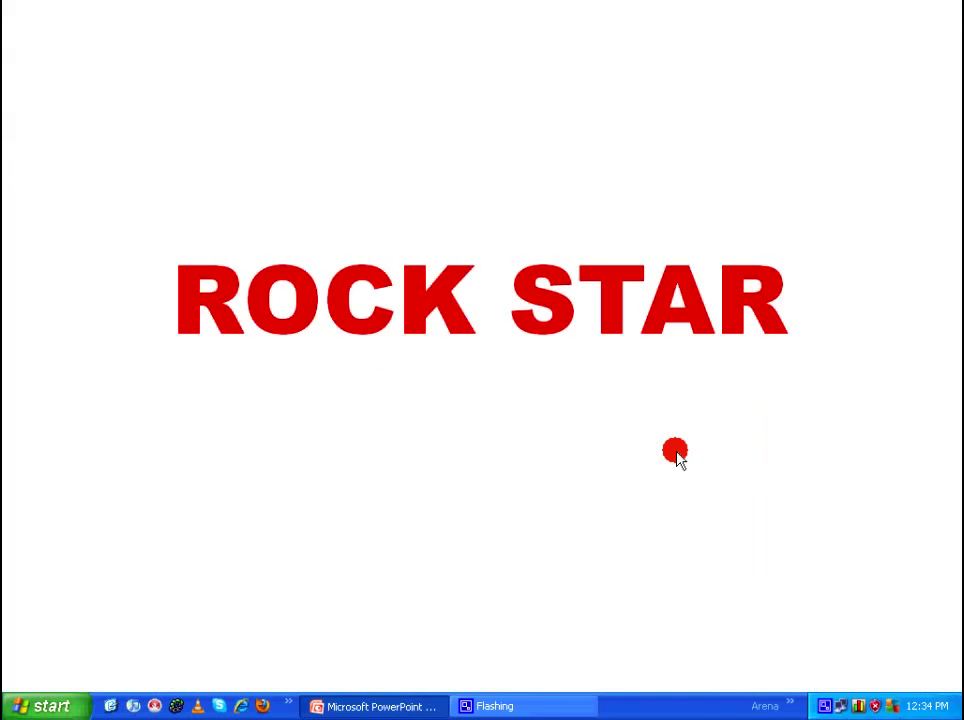